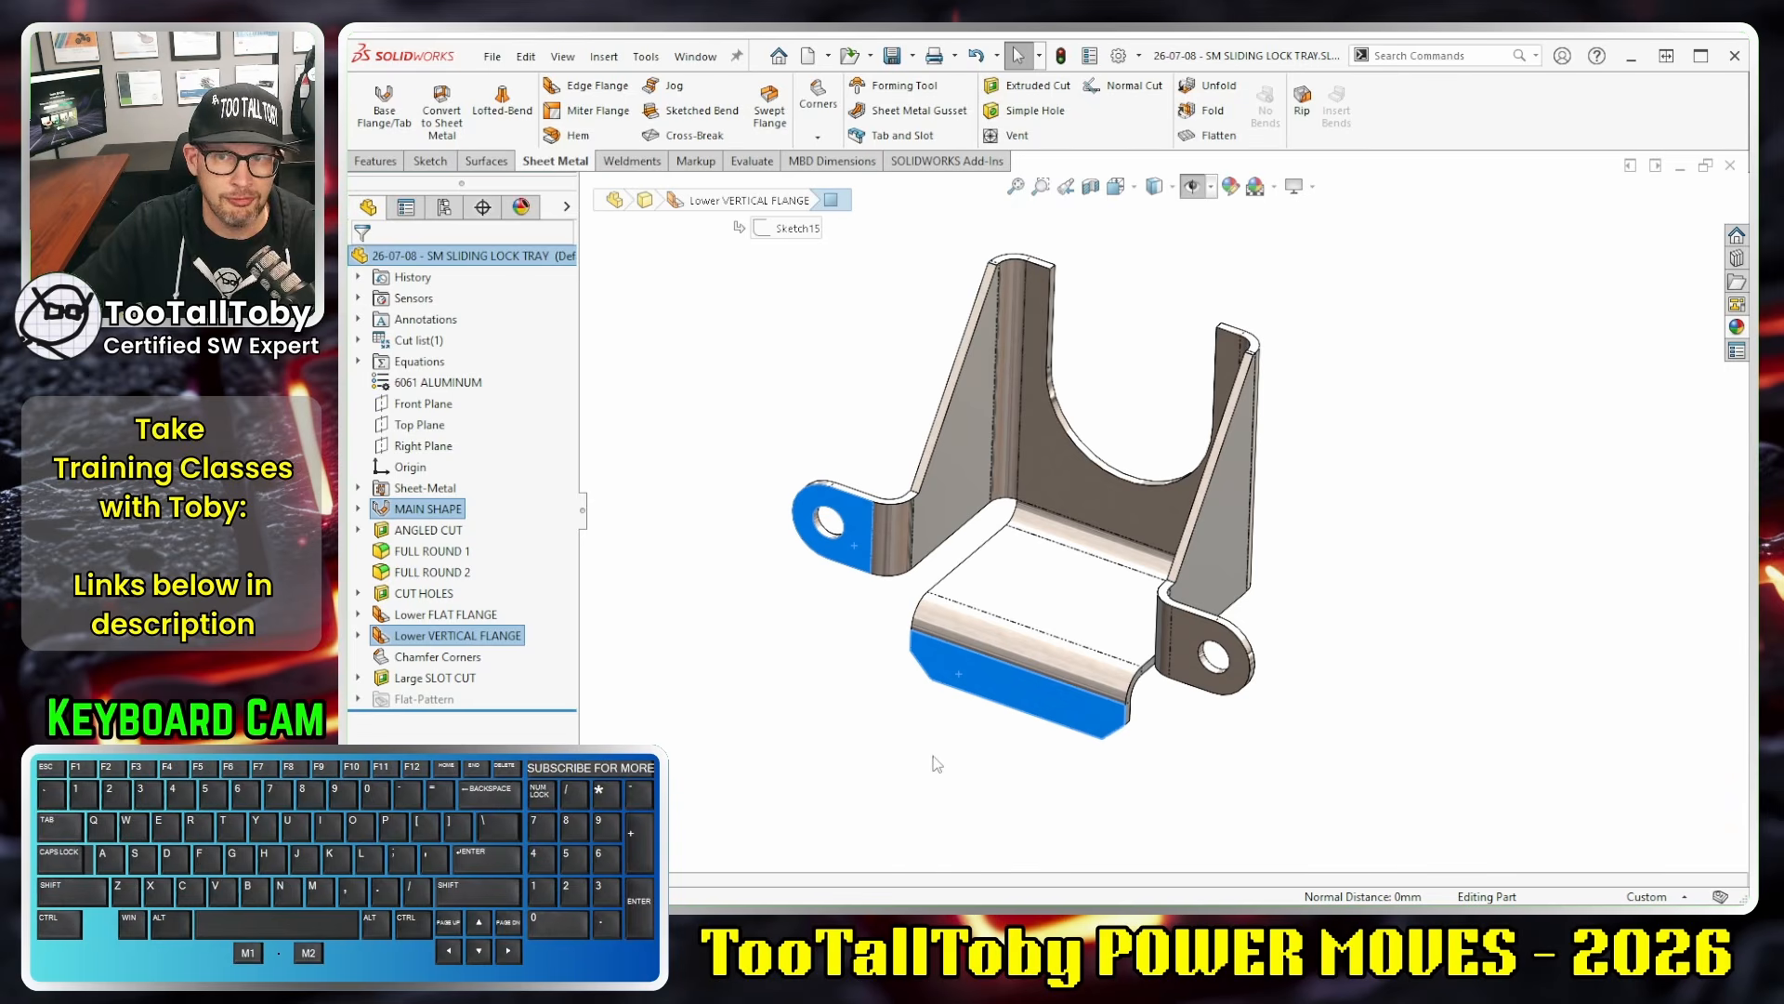
pyautogui.hotkey('alt', '1')
pyautogui.click(871, 605)
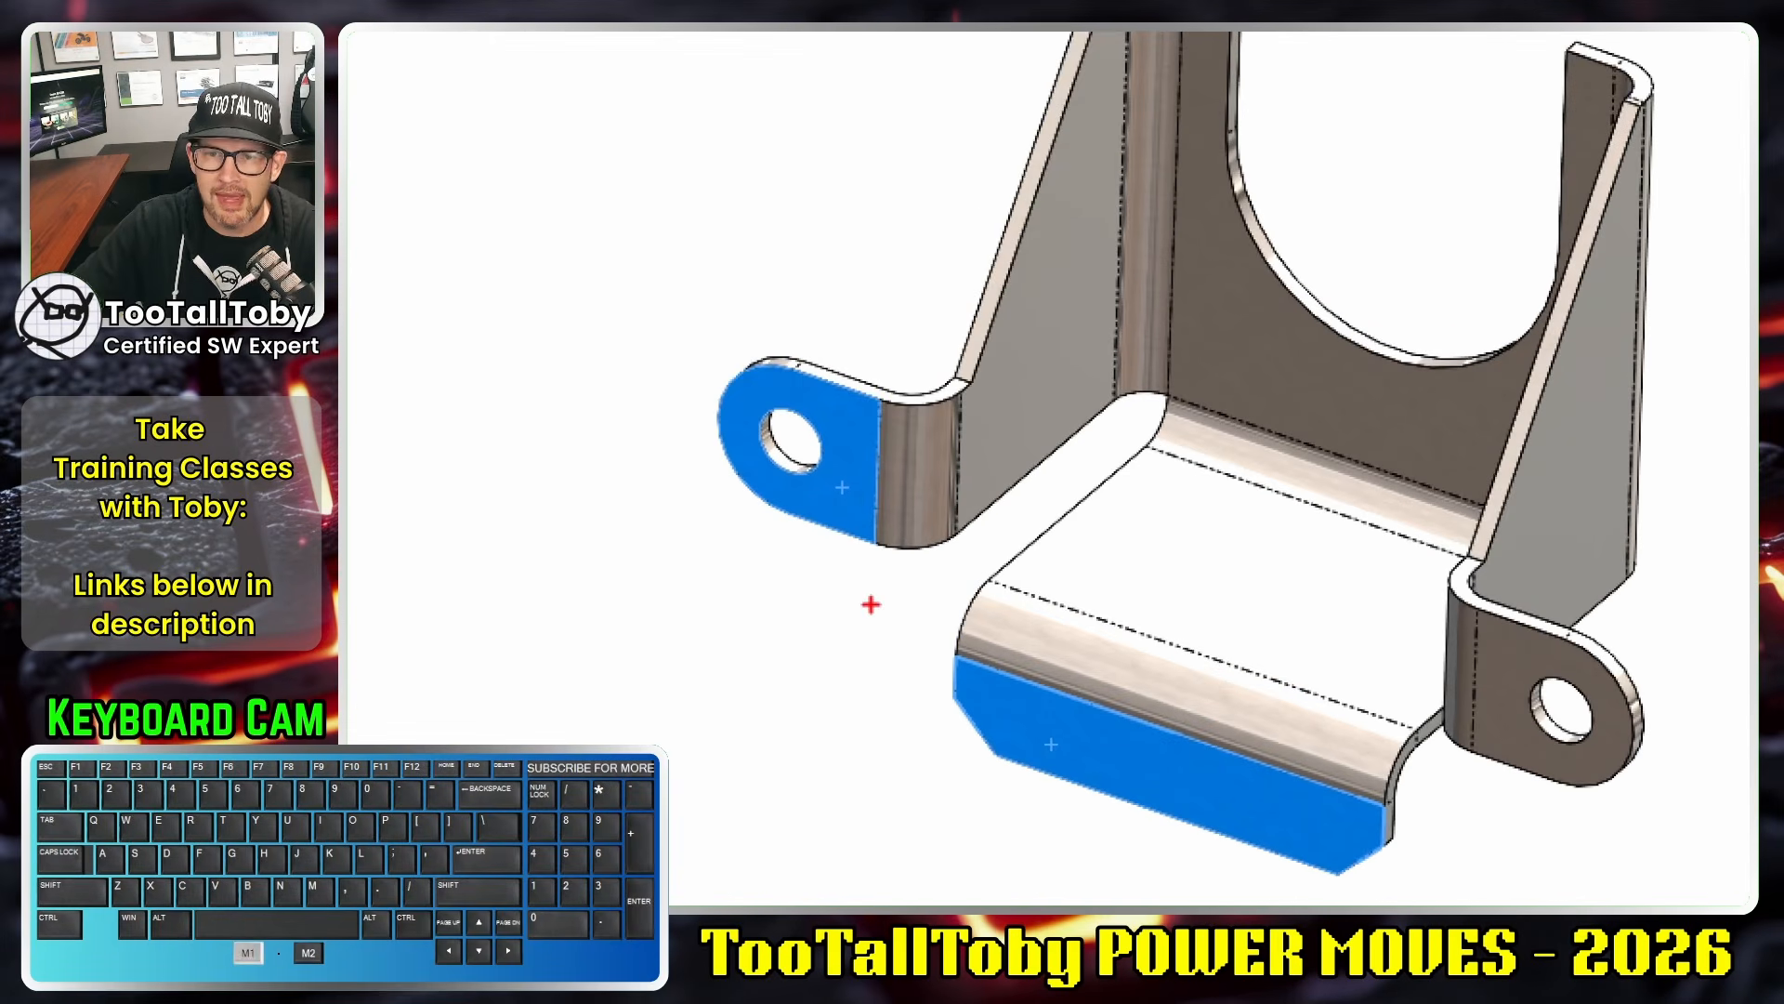
pyautogui.keyDown('ctrl'); pyautogui.keyDown('shift'); pyautogui.moveTo(815, 508); pyautogui.dragTo(788, 576); pyautogui.keyUp('shift'); pyautogui.keyUp('ctrl')
pyautogui.keyDown('ctrl'); pyautogui.keyDown('shift'); pyautogui.moveTo(1050, 746); pyautogui.dragTo(958, 804); pyautogui.keyUp('shift'); pyautogui.keyUp('ctrl')
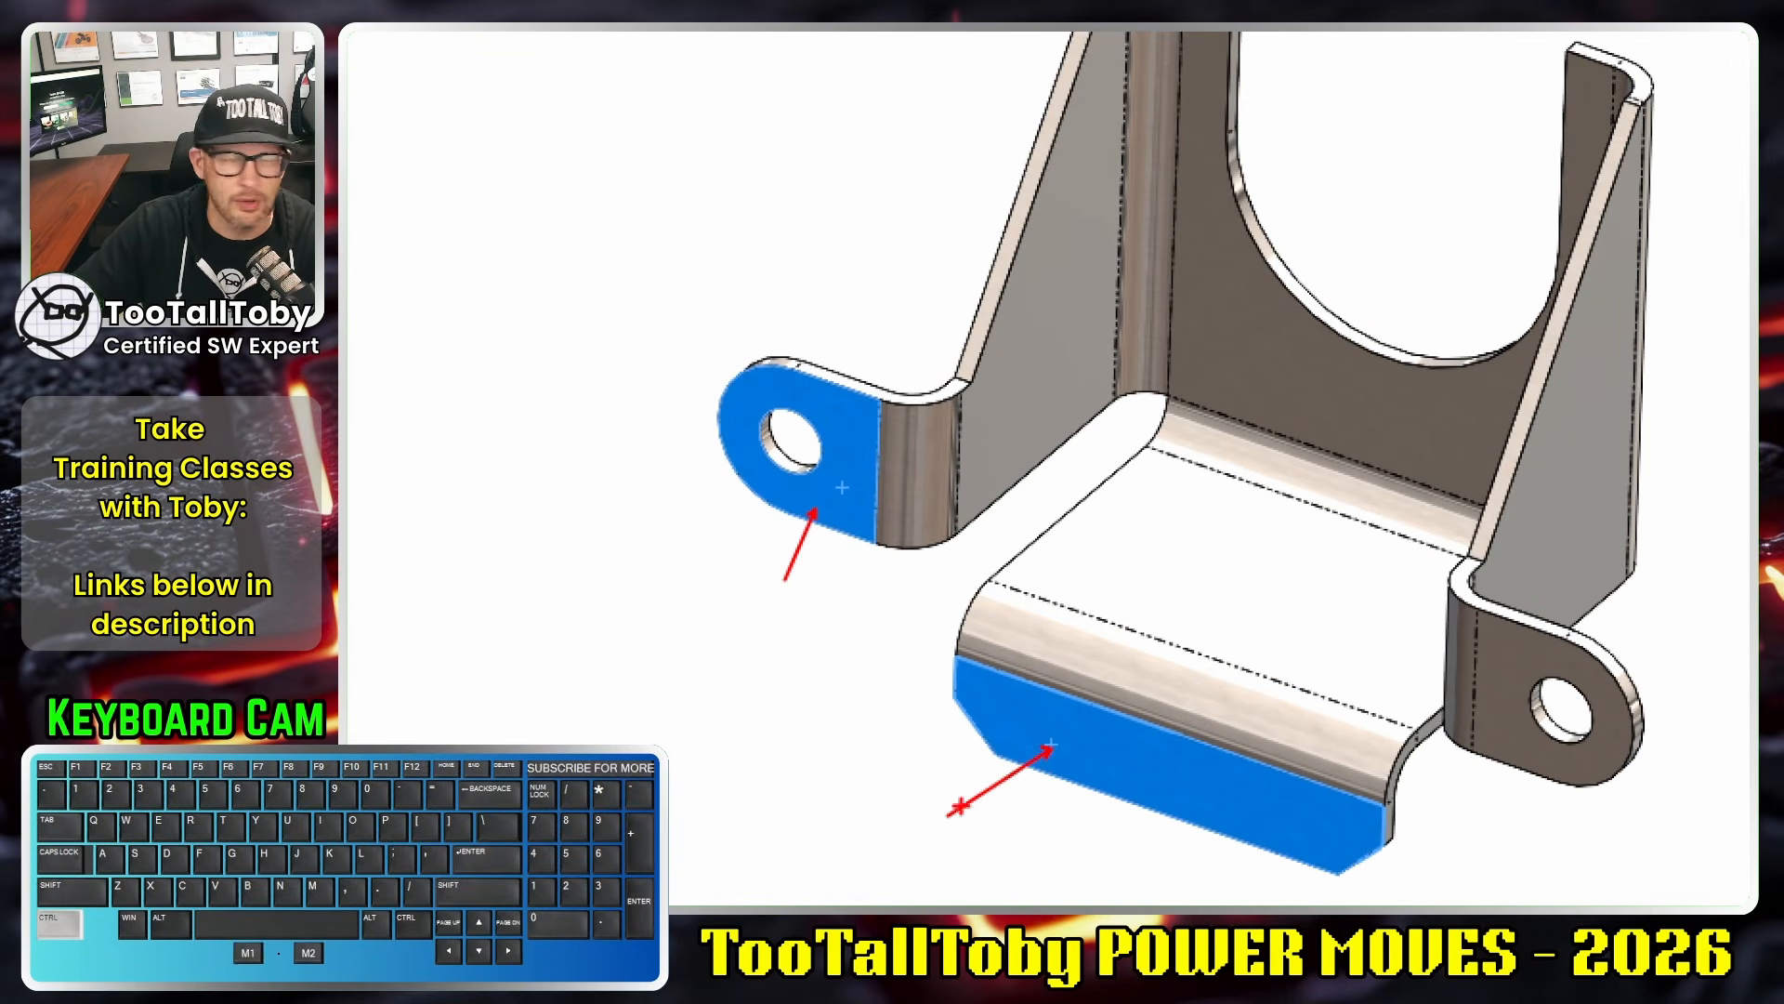
pyautogui.hotkey('alt', '1')
# - Clear the selection and roll the feature history back to just after Lower FLAT FLANGE
pyautogui.click(928, 722)
pyautogui.moveTo(927, 721); pyautogui.dragTo(809, 618, button='middle')
pyautogui.keyDown('ctrl'); pyautogui.moveTo(1118, 751); pyautogui.dragTo(1043, 642, button='middle'); pyautogui.keyUp('ctrl')
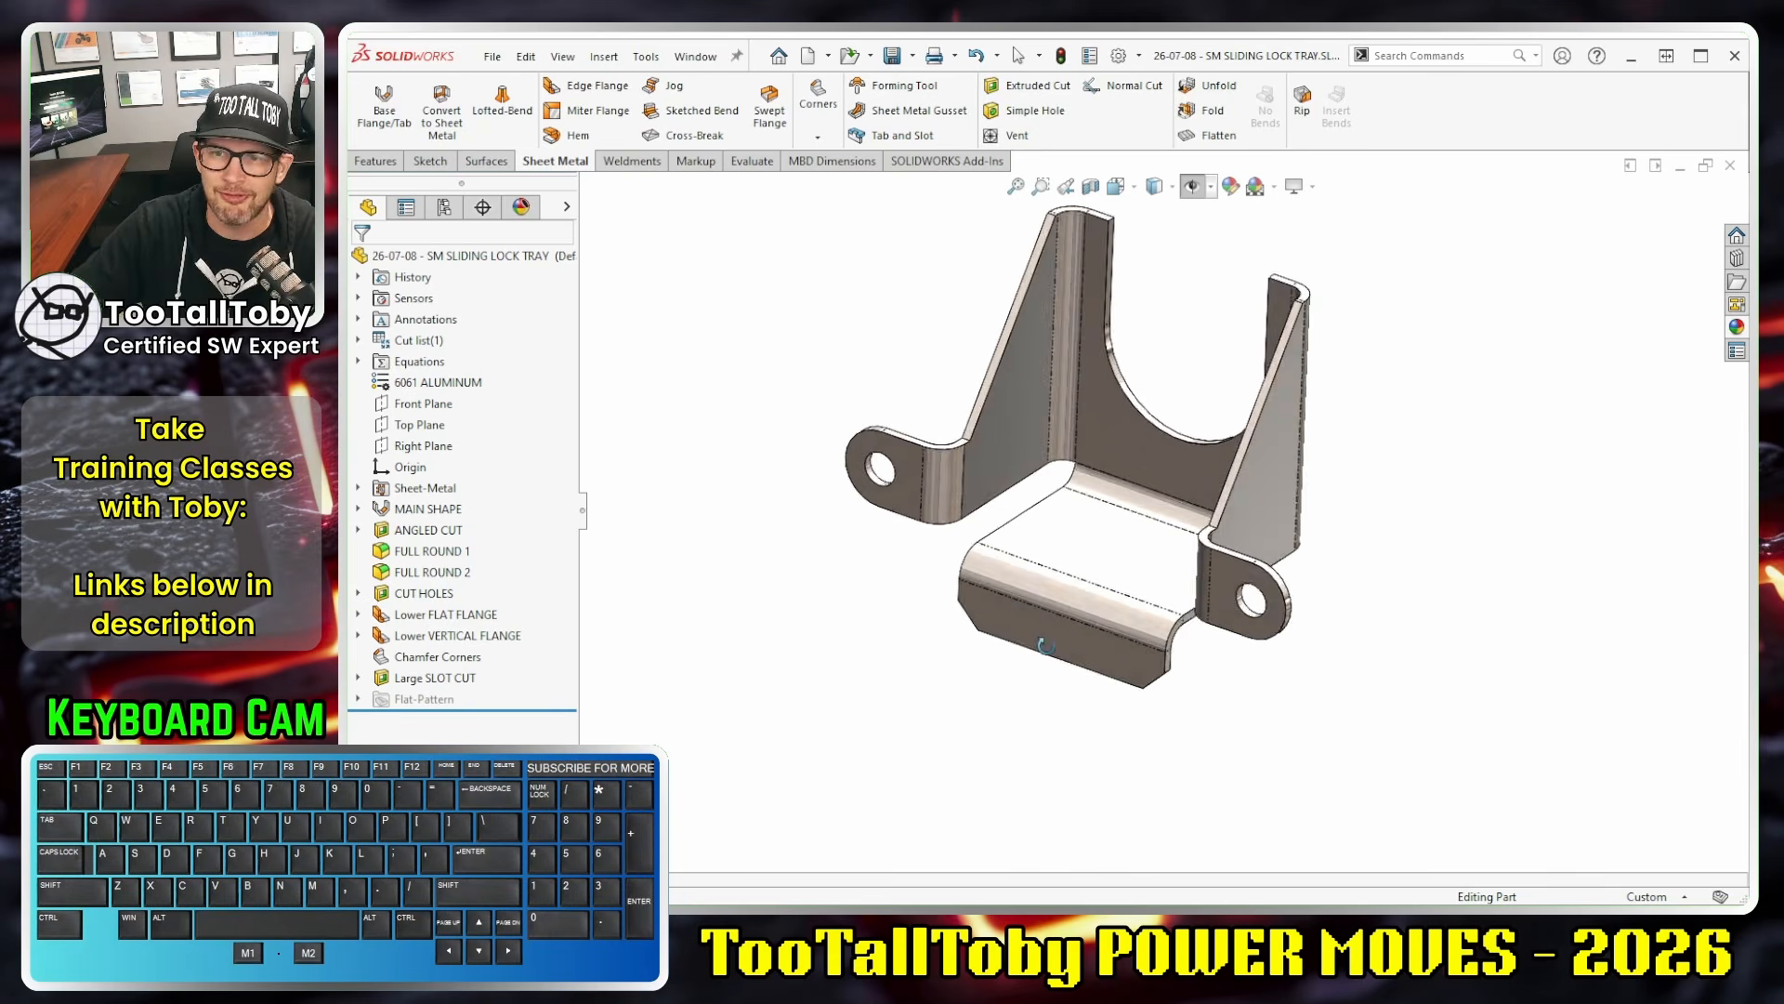
pyautogui.scroll(1, 1040, 643)
pyautogui.moveTo(531, 710); pyautogui.dragTo(531, 624)
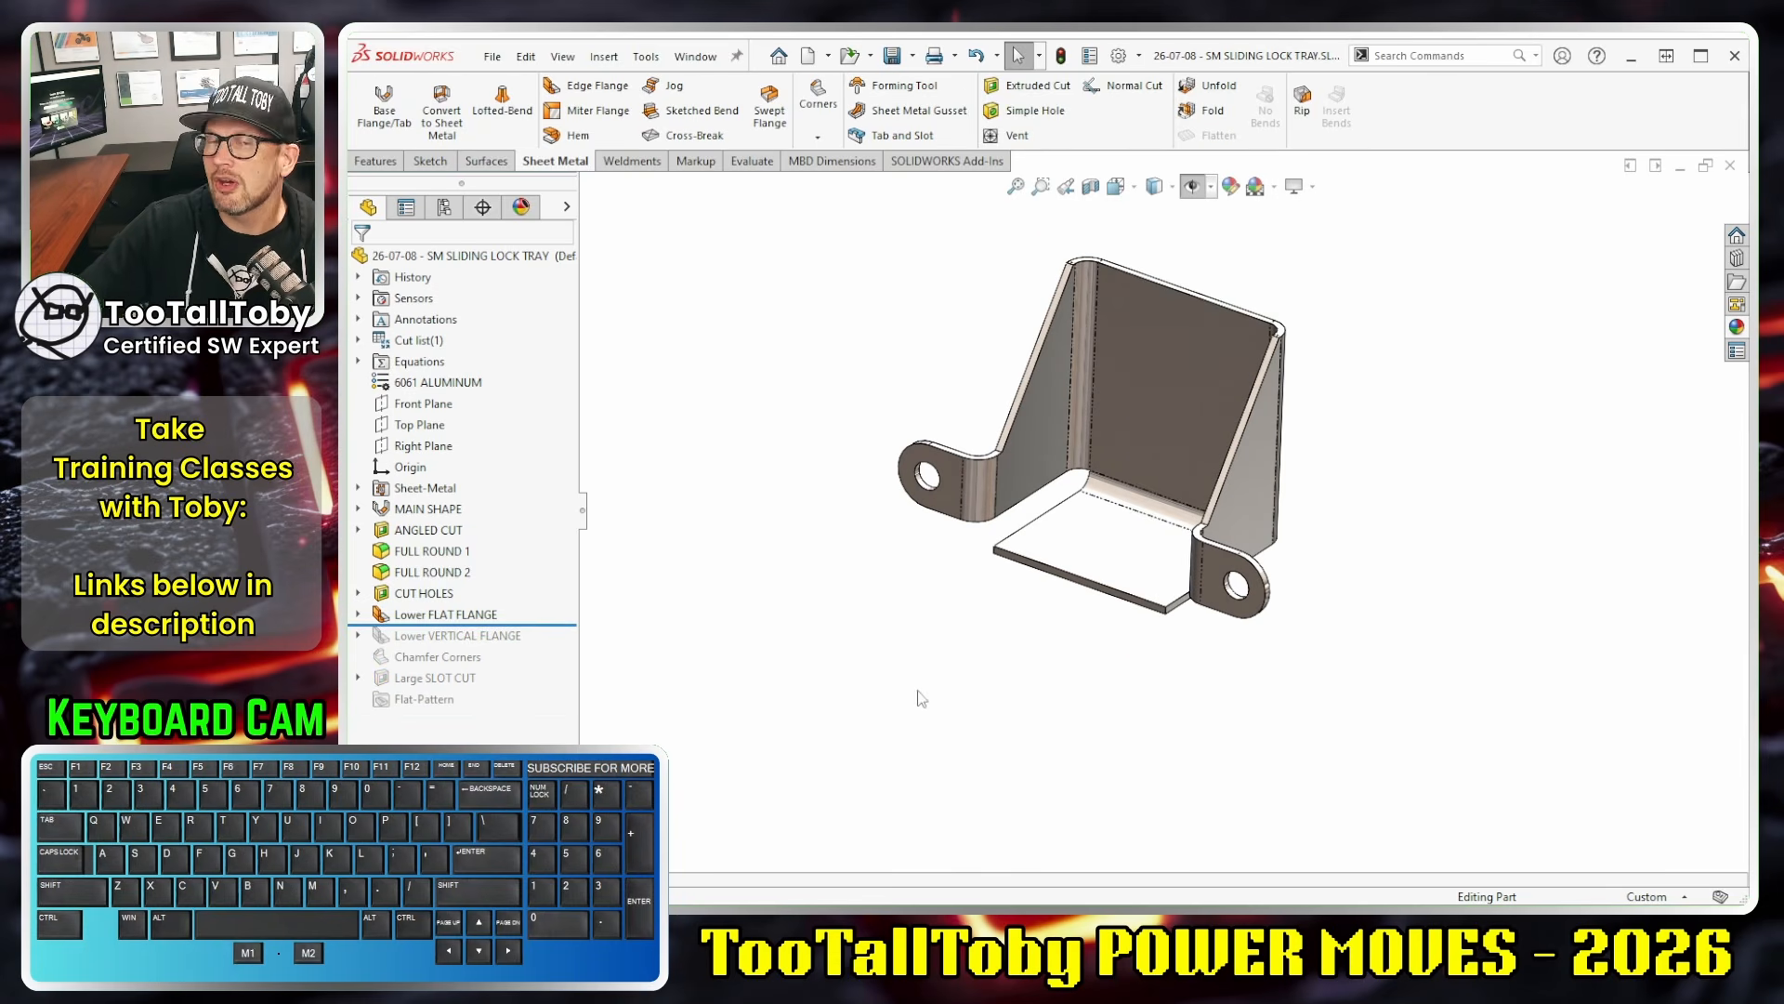
# - Try the MAIN SHAPE sketch dimension D2@Sketch3 at 85 mm and 80 mm, rebuilding the part after each change
pyautogui.doubleClick(948, 488)
pyautogui.doubleClick(877, 245)
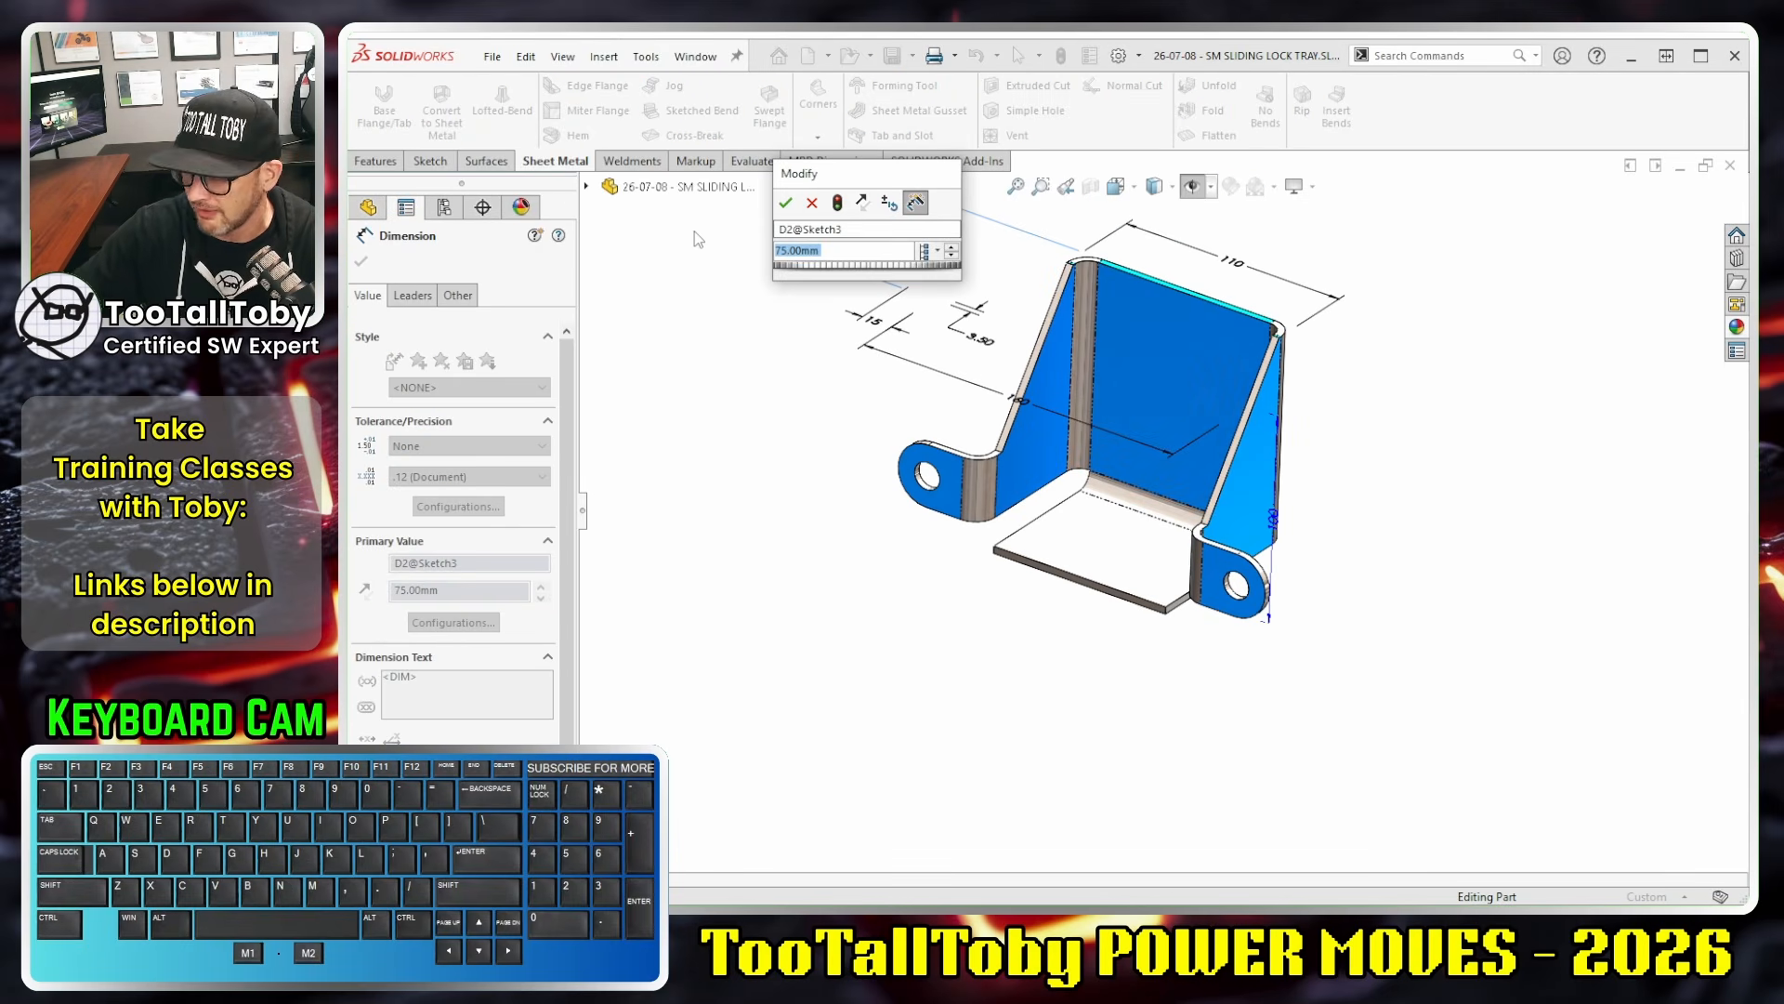
pyautogui.write('85')
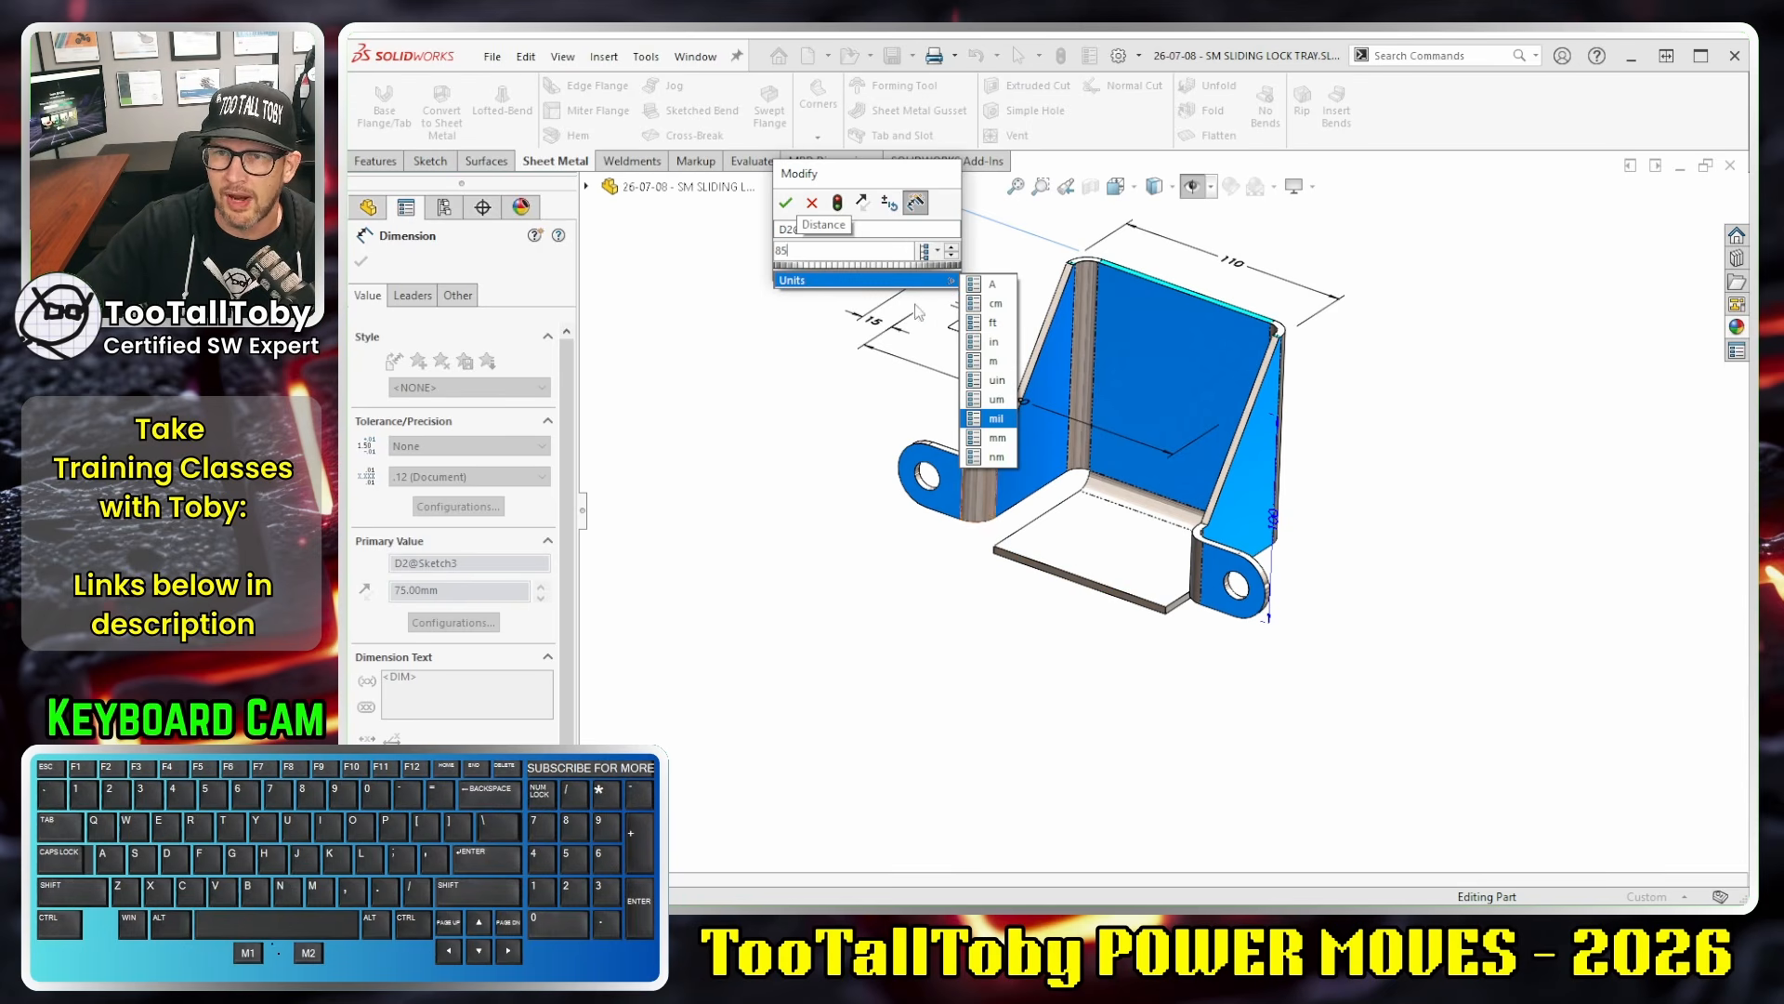
pyautogui.click(837, 202)
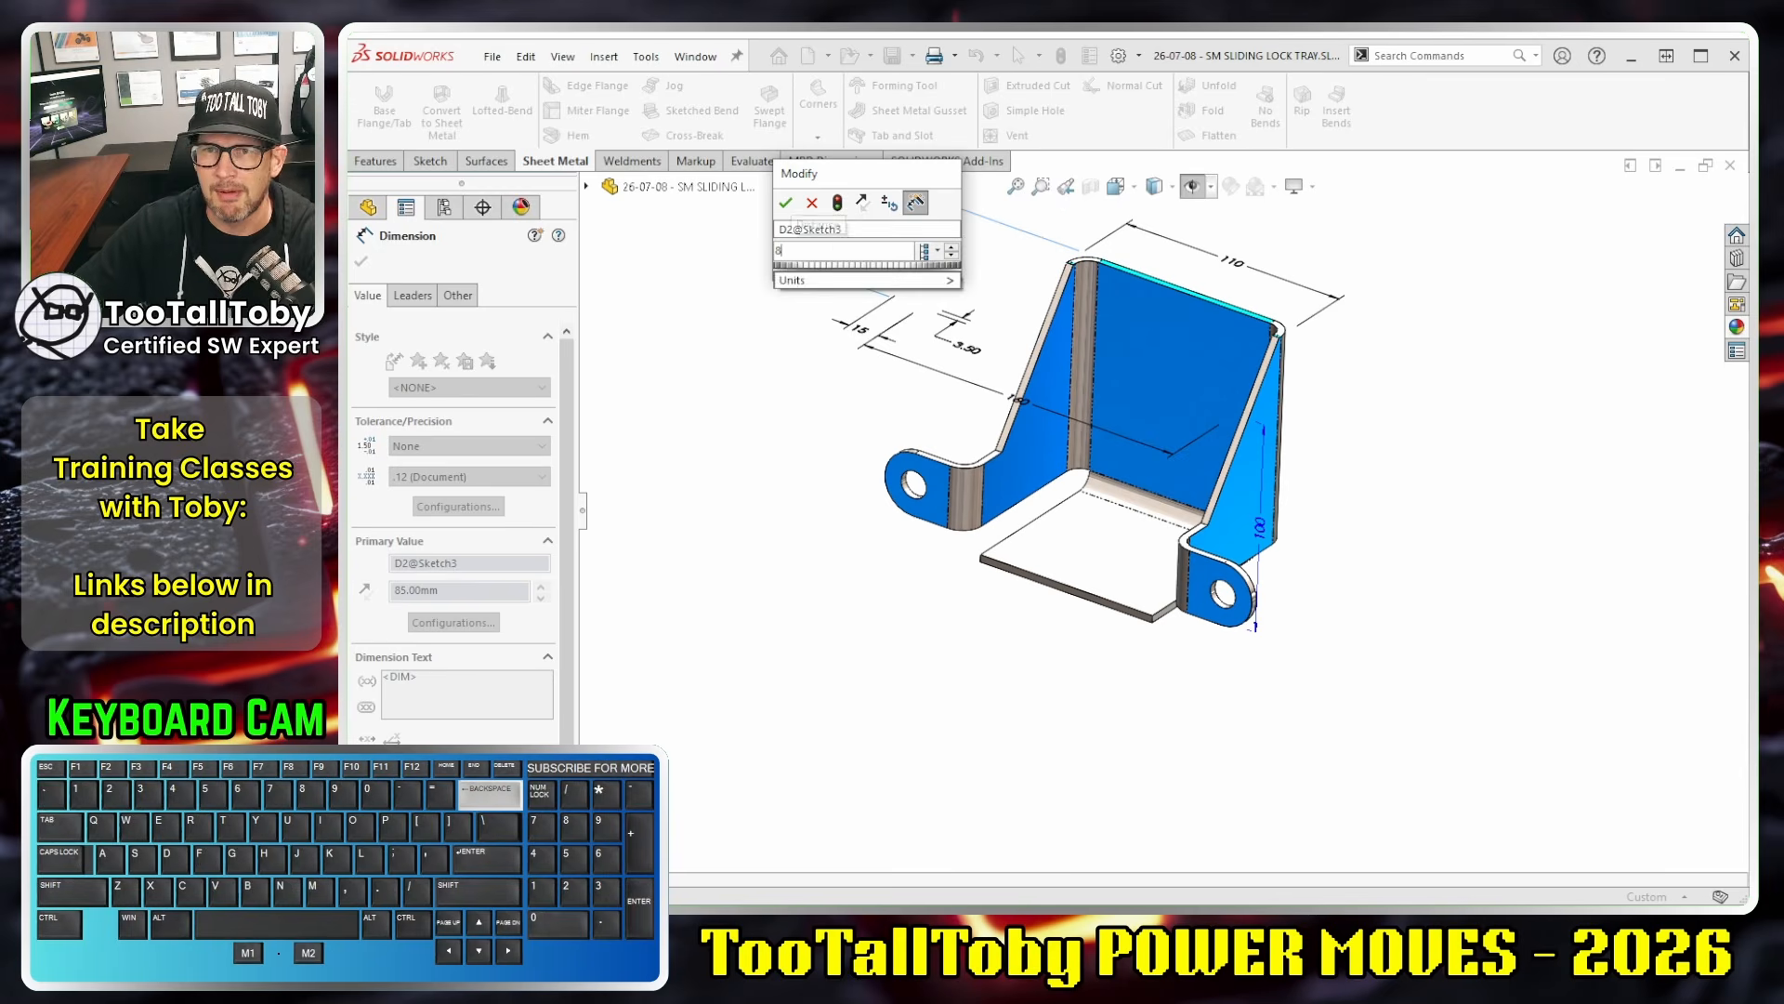
pyautogui.press('BackSpace')
pyautogui.write('0')
pyautogui.click(834, 202)
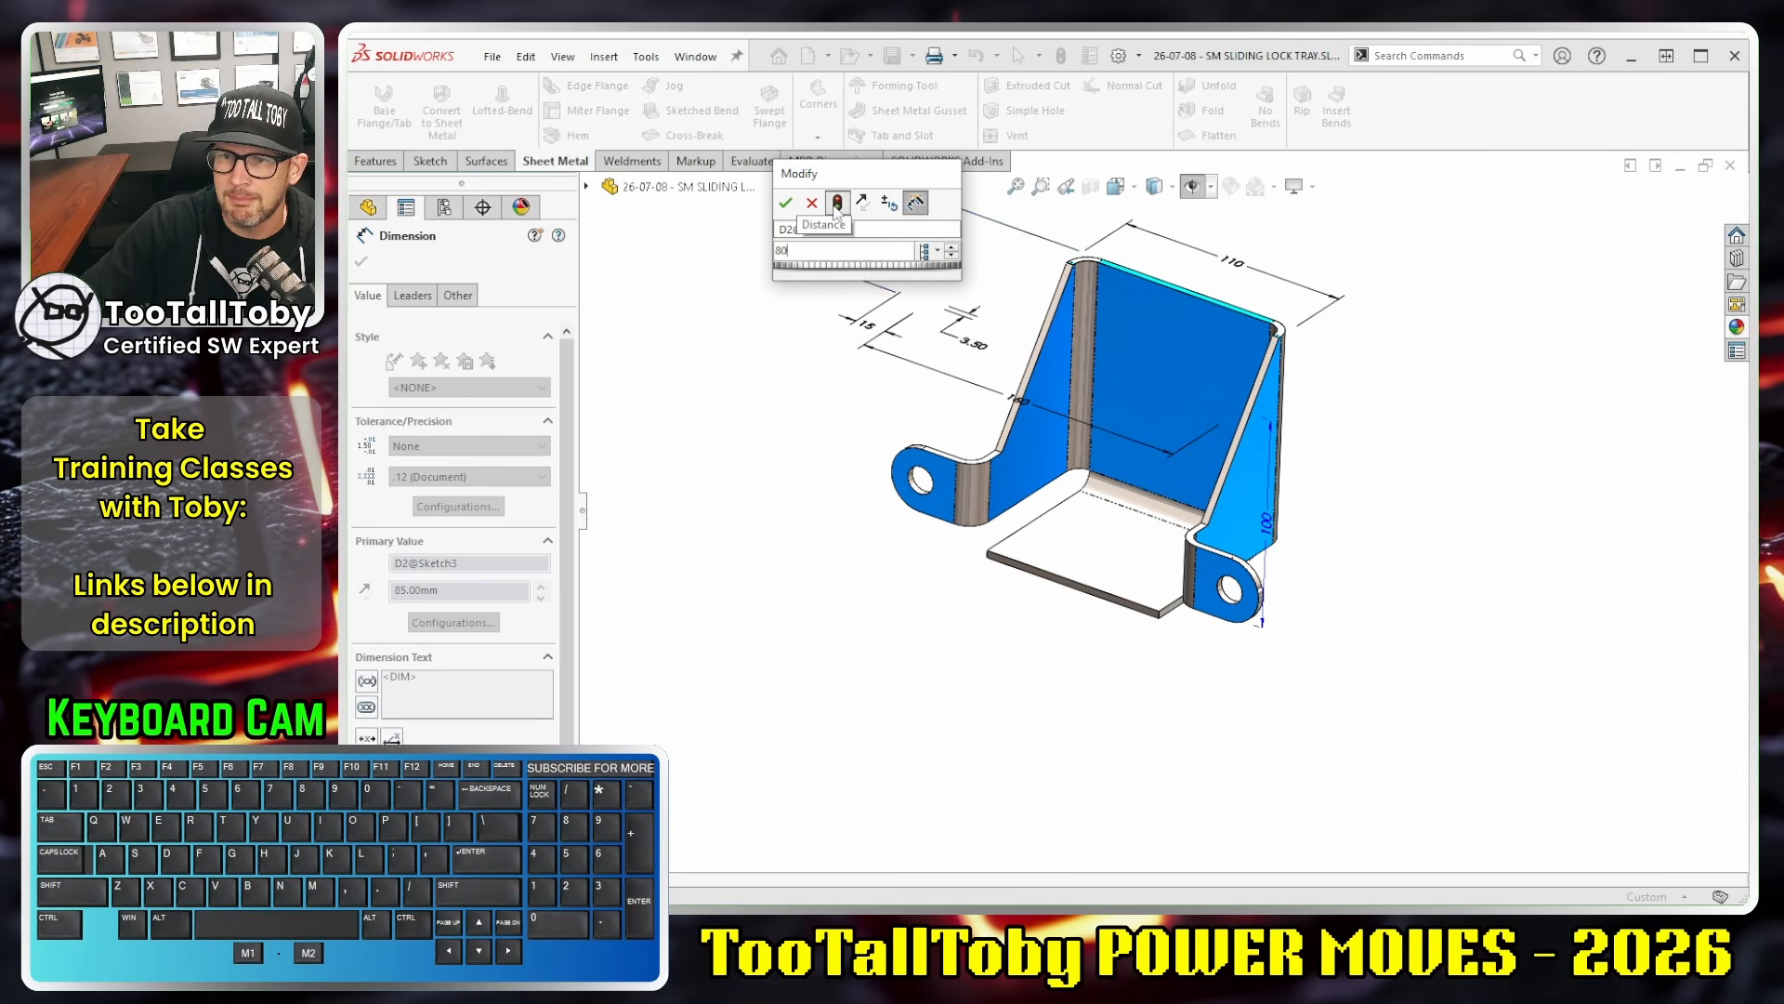
# - Set the MAIN SHAPE sketch dimension D2@Sketch3 to 75 mm, rebuild the part and finish editing the dimension
pyautogui.write('75')
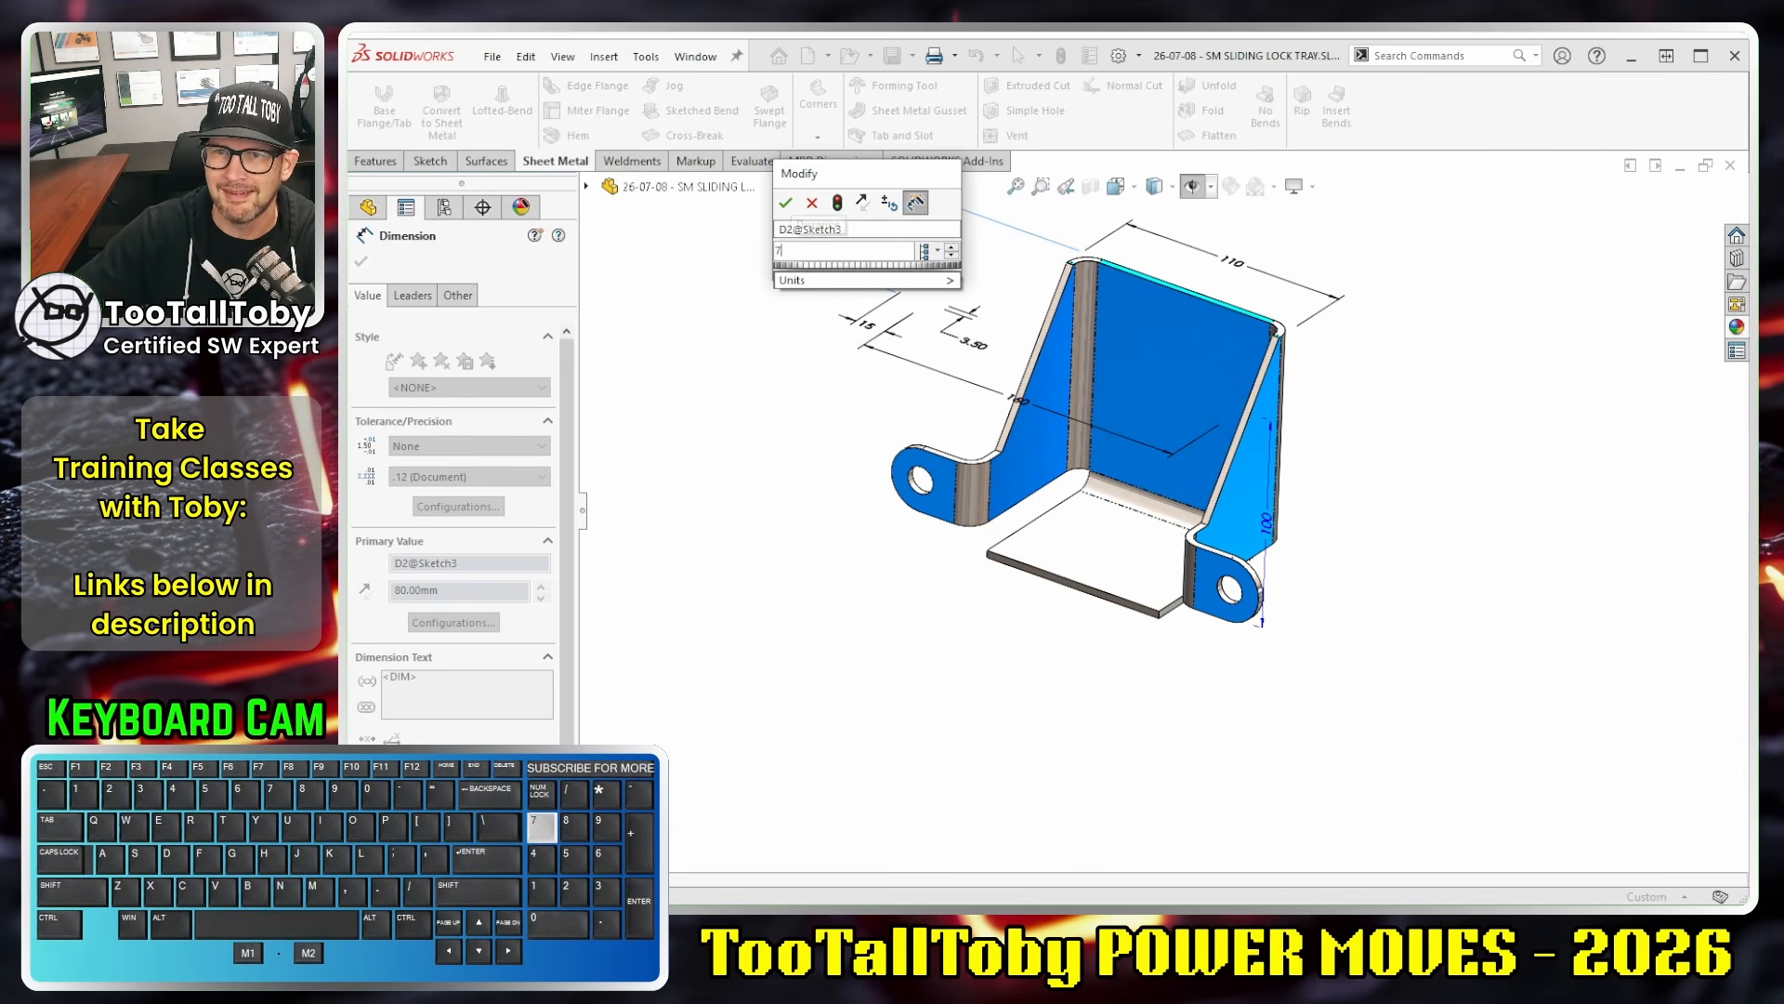
pyautogui.click(838, 202)
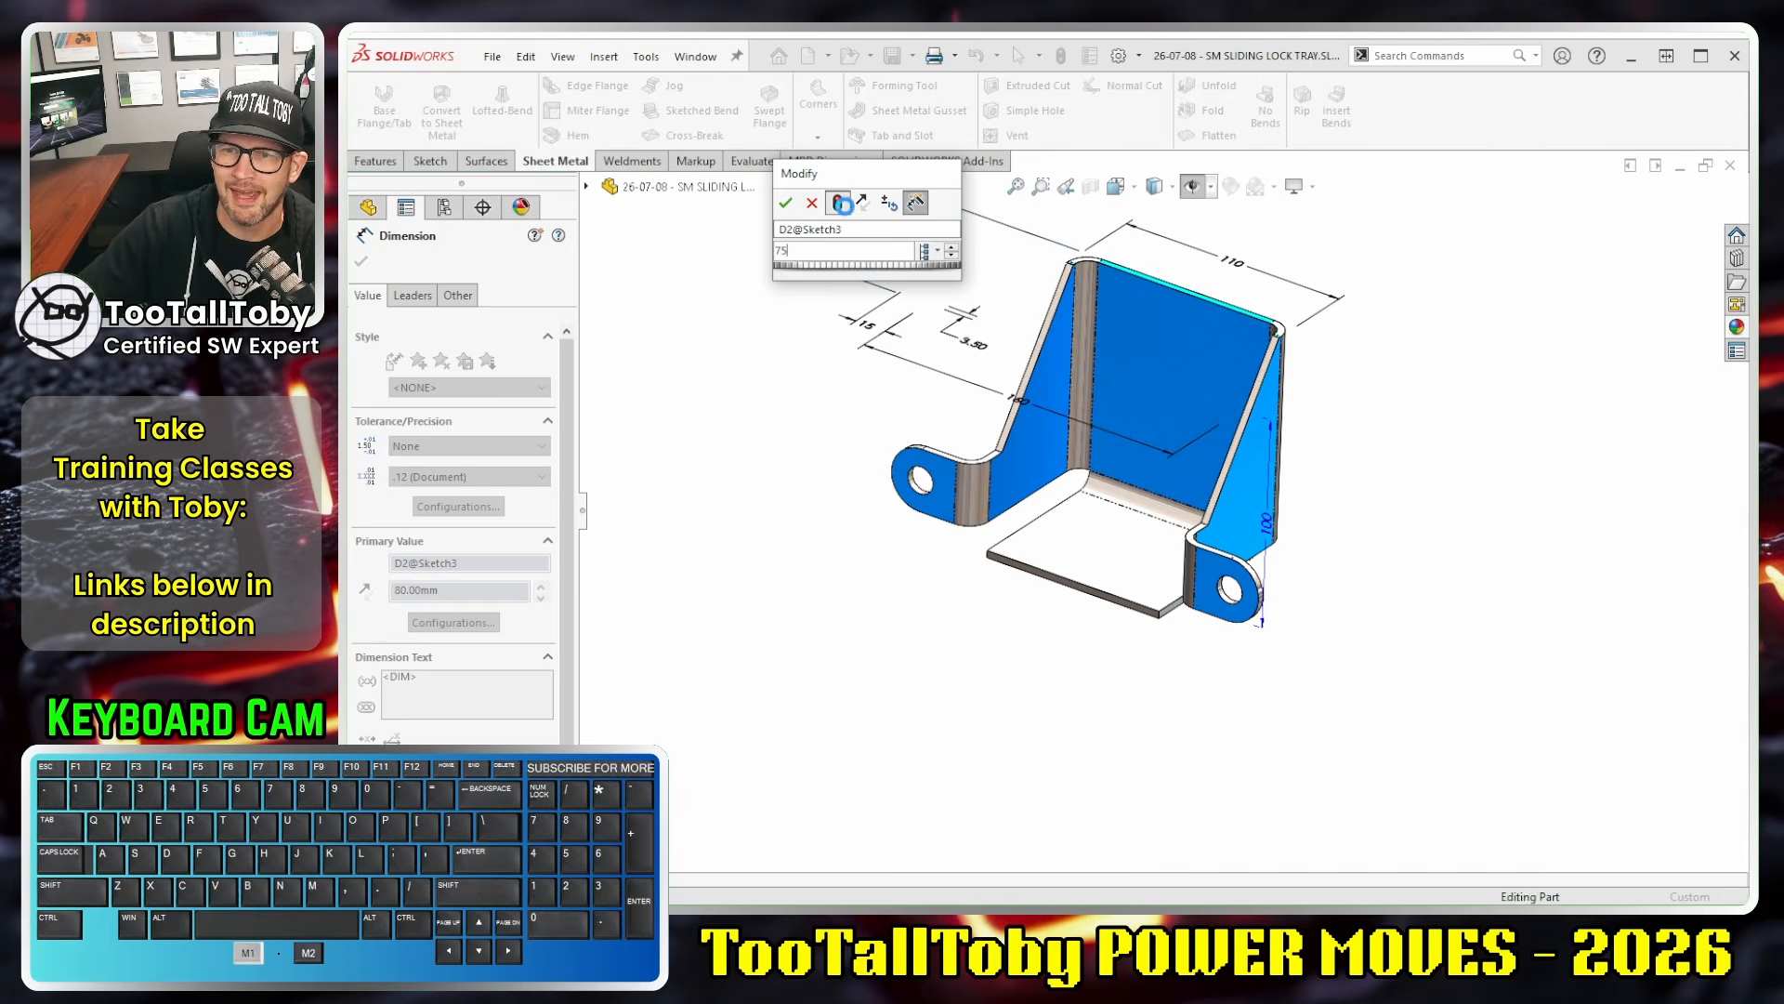
pyautogui.click(786, 202)
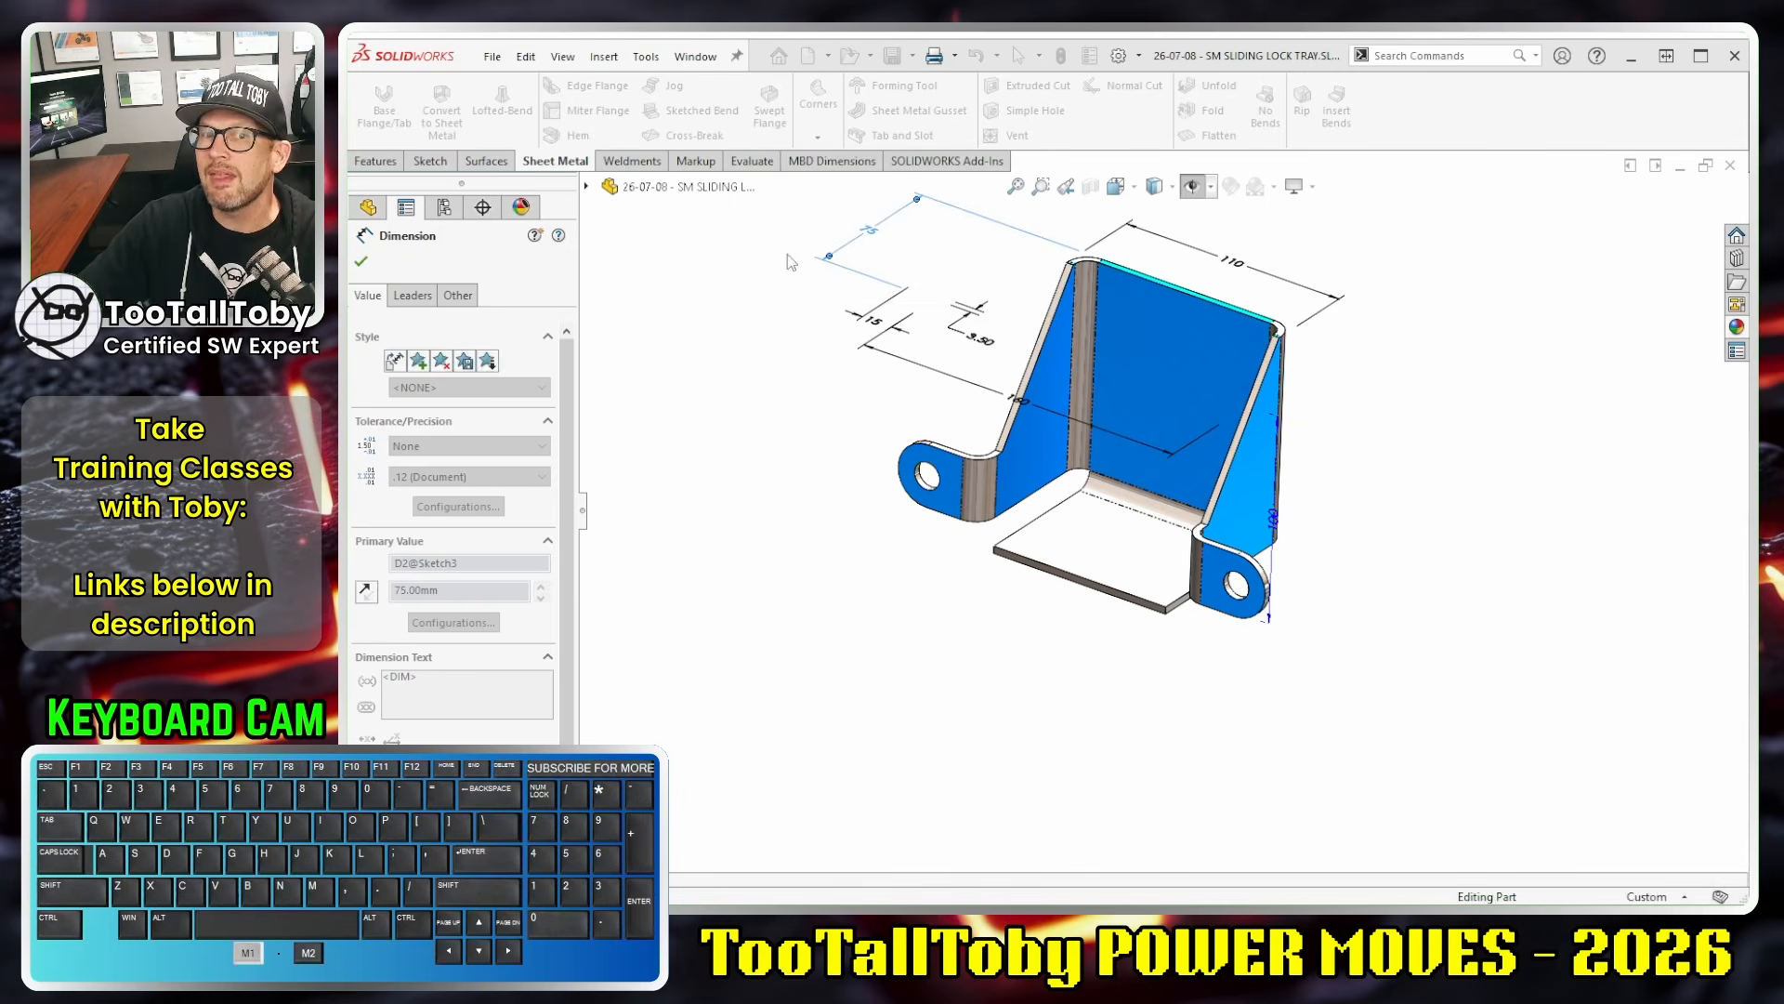
pyautogui.click(788, 470)
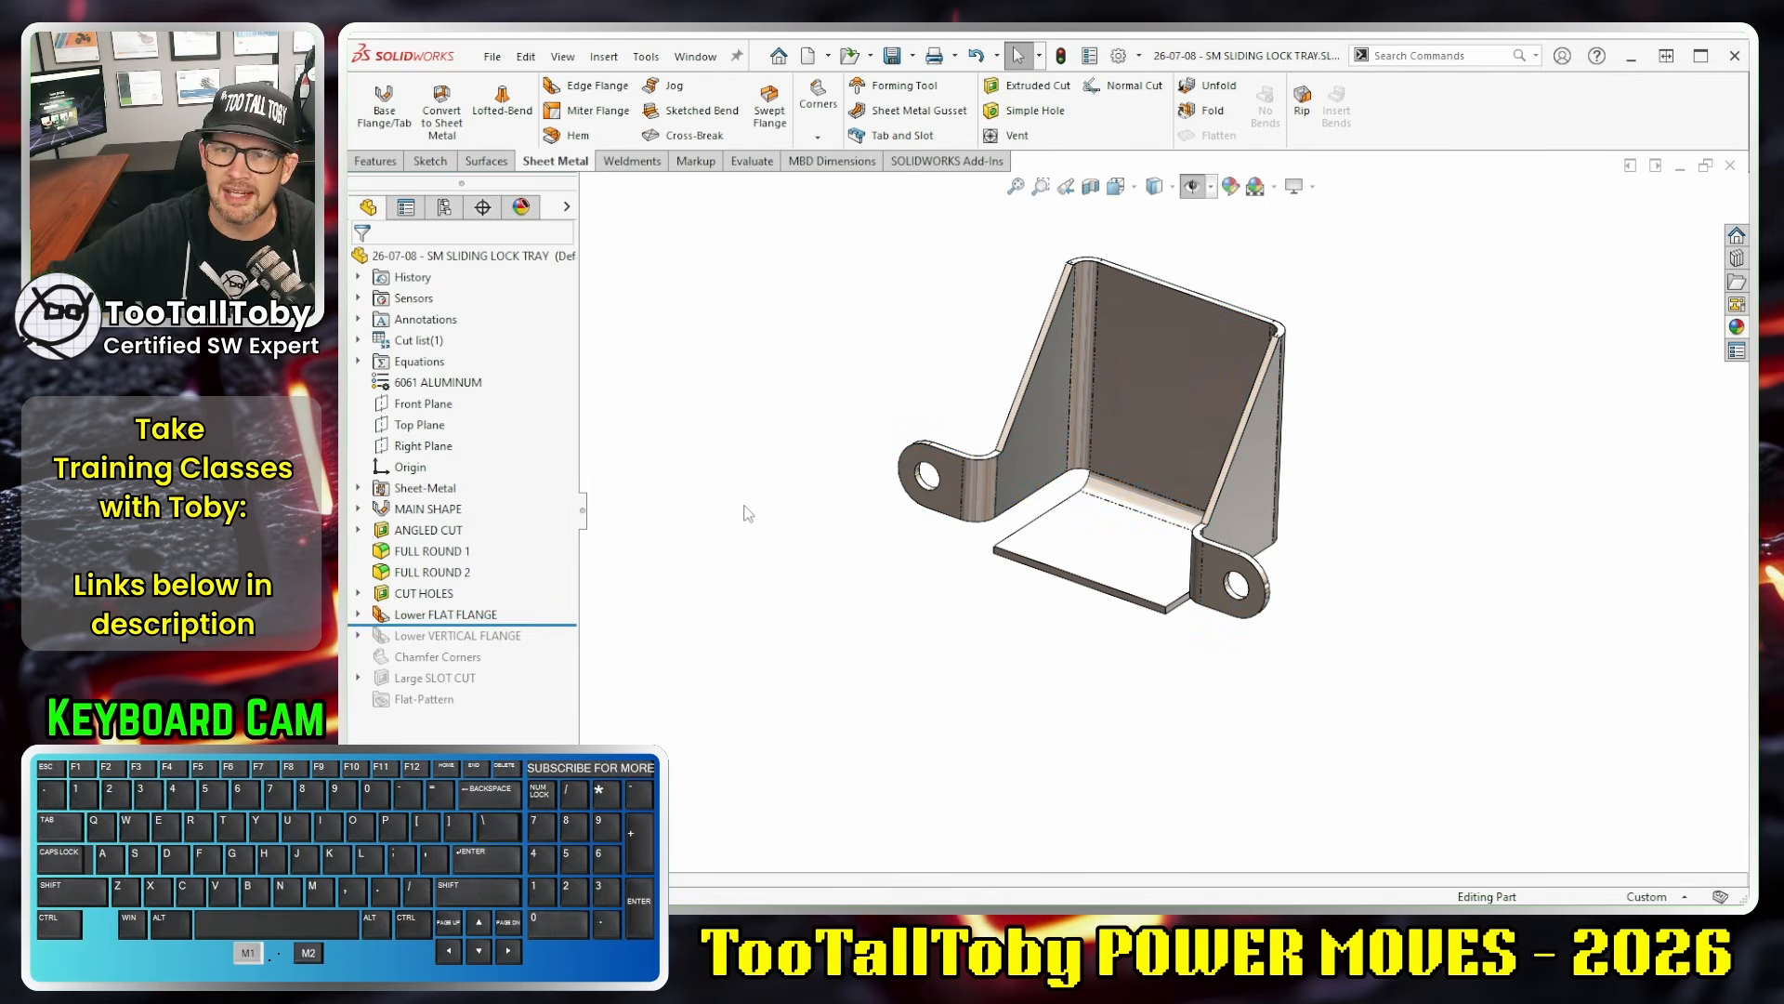
# - Edit Lower FLAT FLANGE, change its length condition to Blind and shorten the flange to 47 mm
pyautogui.rightClick(467, 617)
pyautogui.click(477, 475)
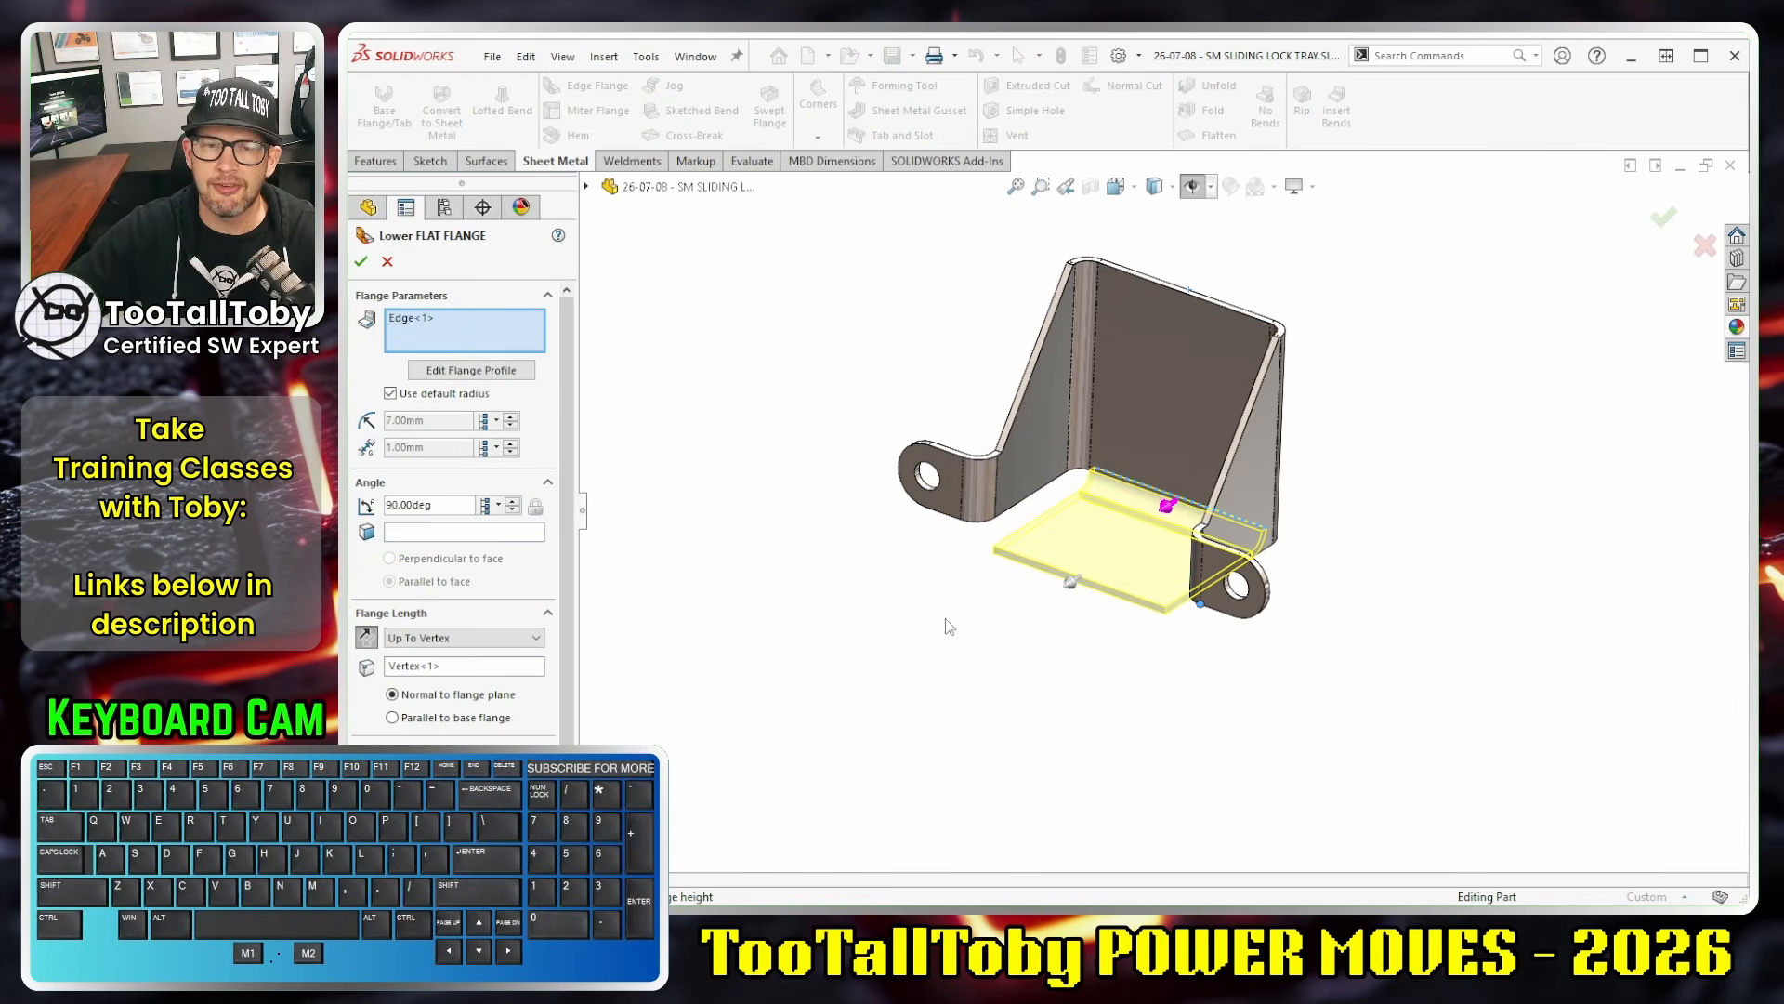
pyautogui.click(536, 639)
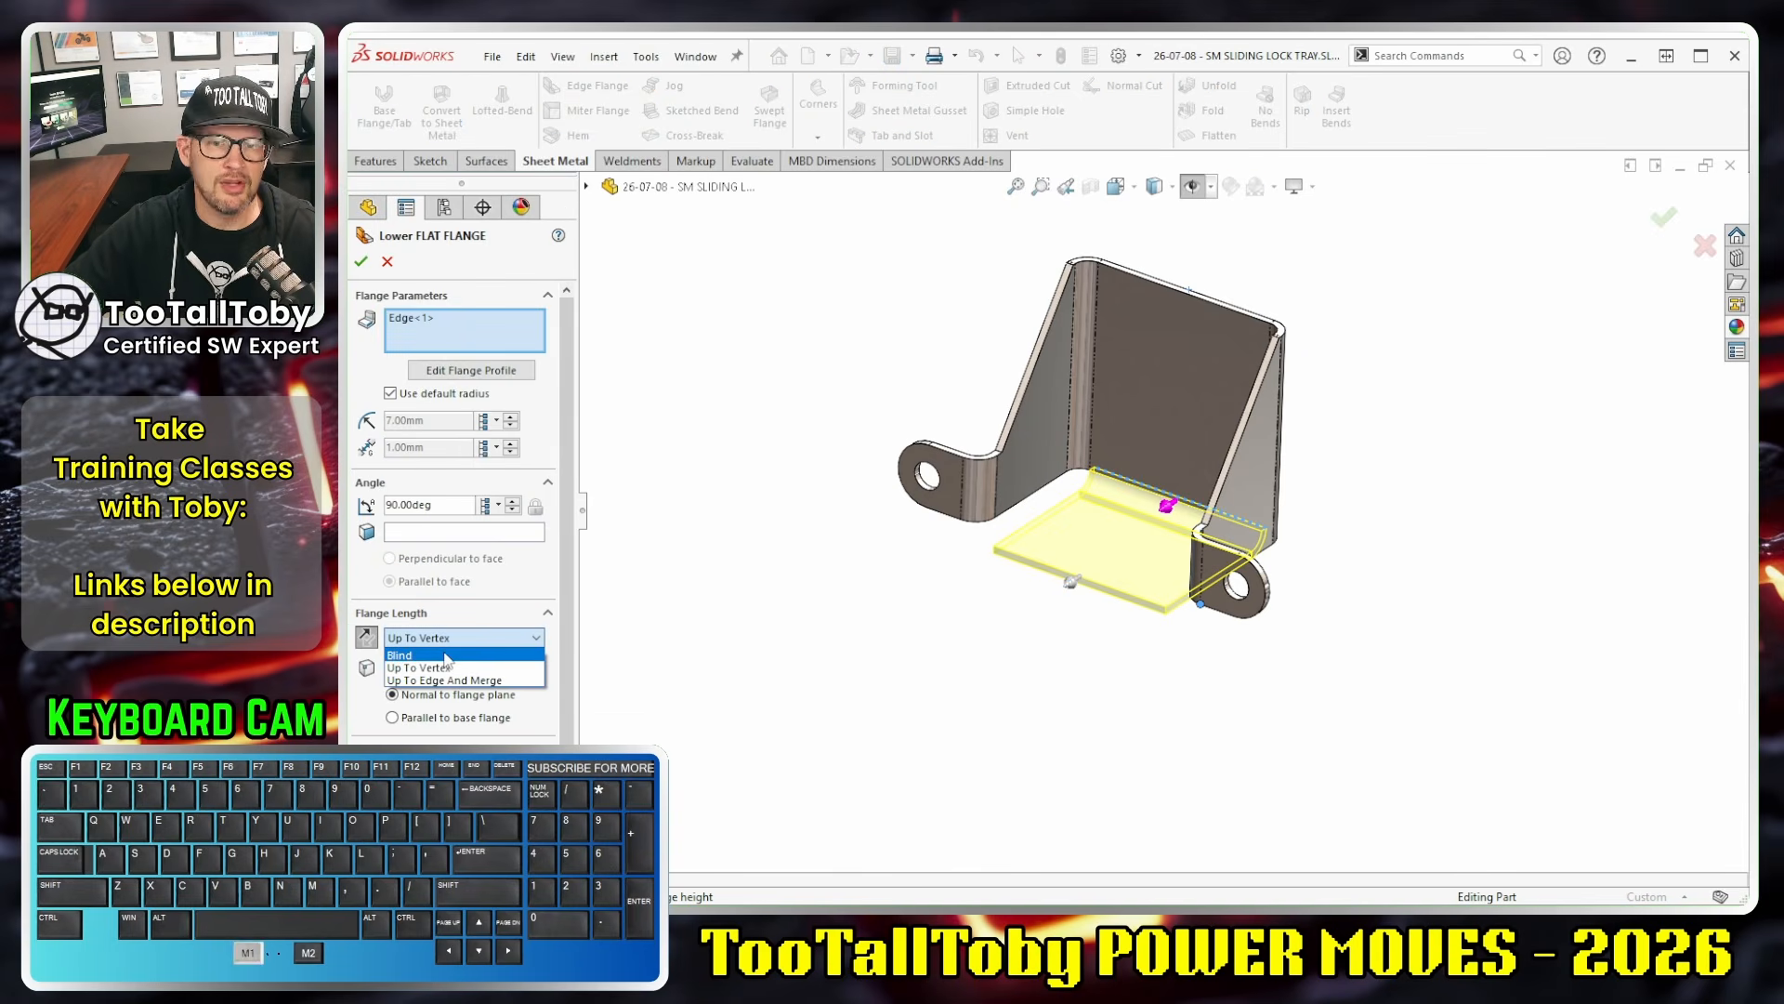
pyautogui.click(409, 653)
pyautogui.moveTo(1124, 548)
pyautogui.mouseDown()
pyautogui.moveTo(992, 638)
pyautogui.moveTo(920, 720)
pyautogui.moveTo(933, 709)
pyautogui.moveTo(895, 703)
pyautogui.moveTo(1044, 625)
pyautogui.moveTo(1110, 559)
pyautogui.mouseUp()
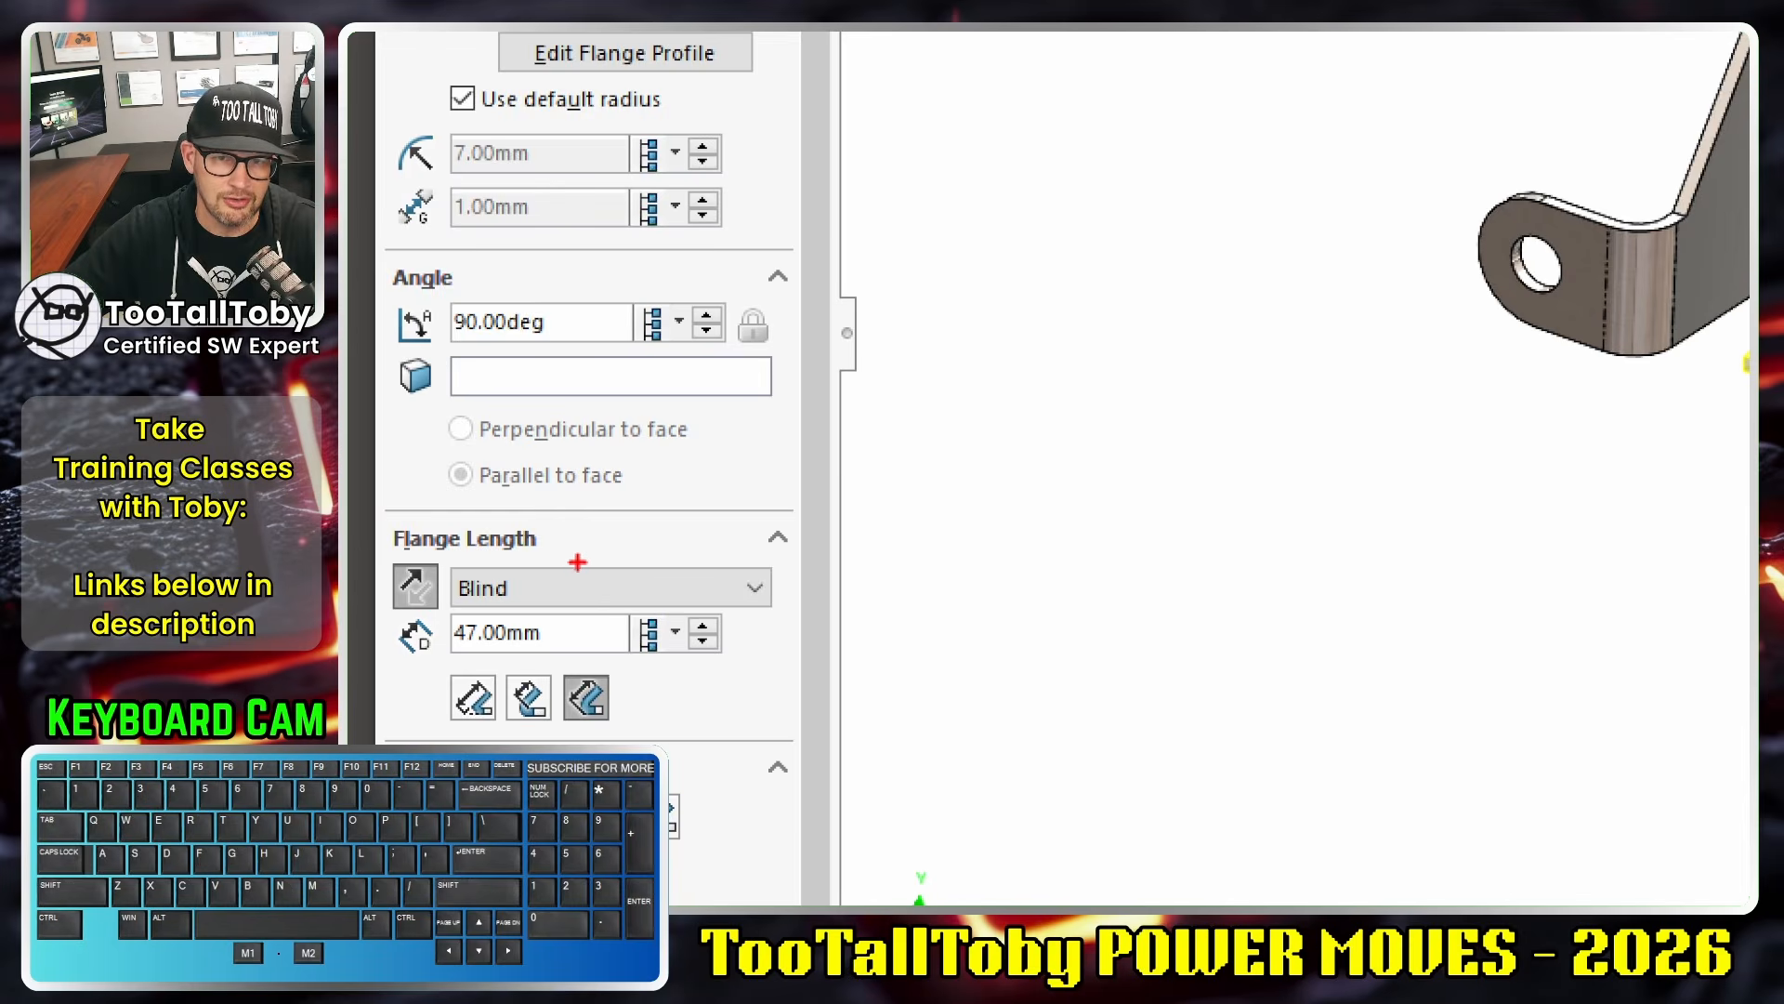
# - Set Lower FLAT FLANGE's length to Up To Vertex, ending at the right mounting tab's bottom vertex, and accept the edit
pyautogui.click(585, 589)
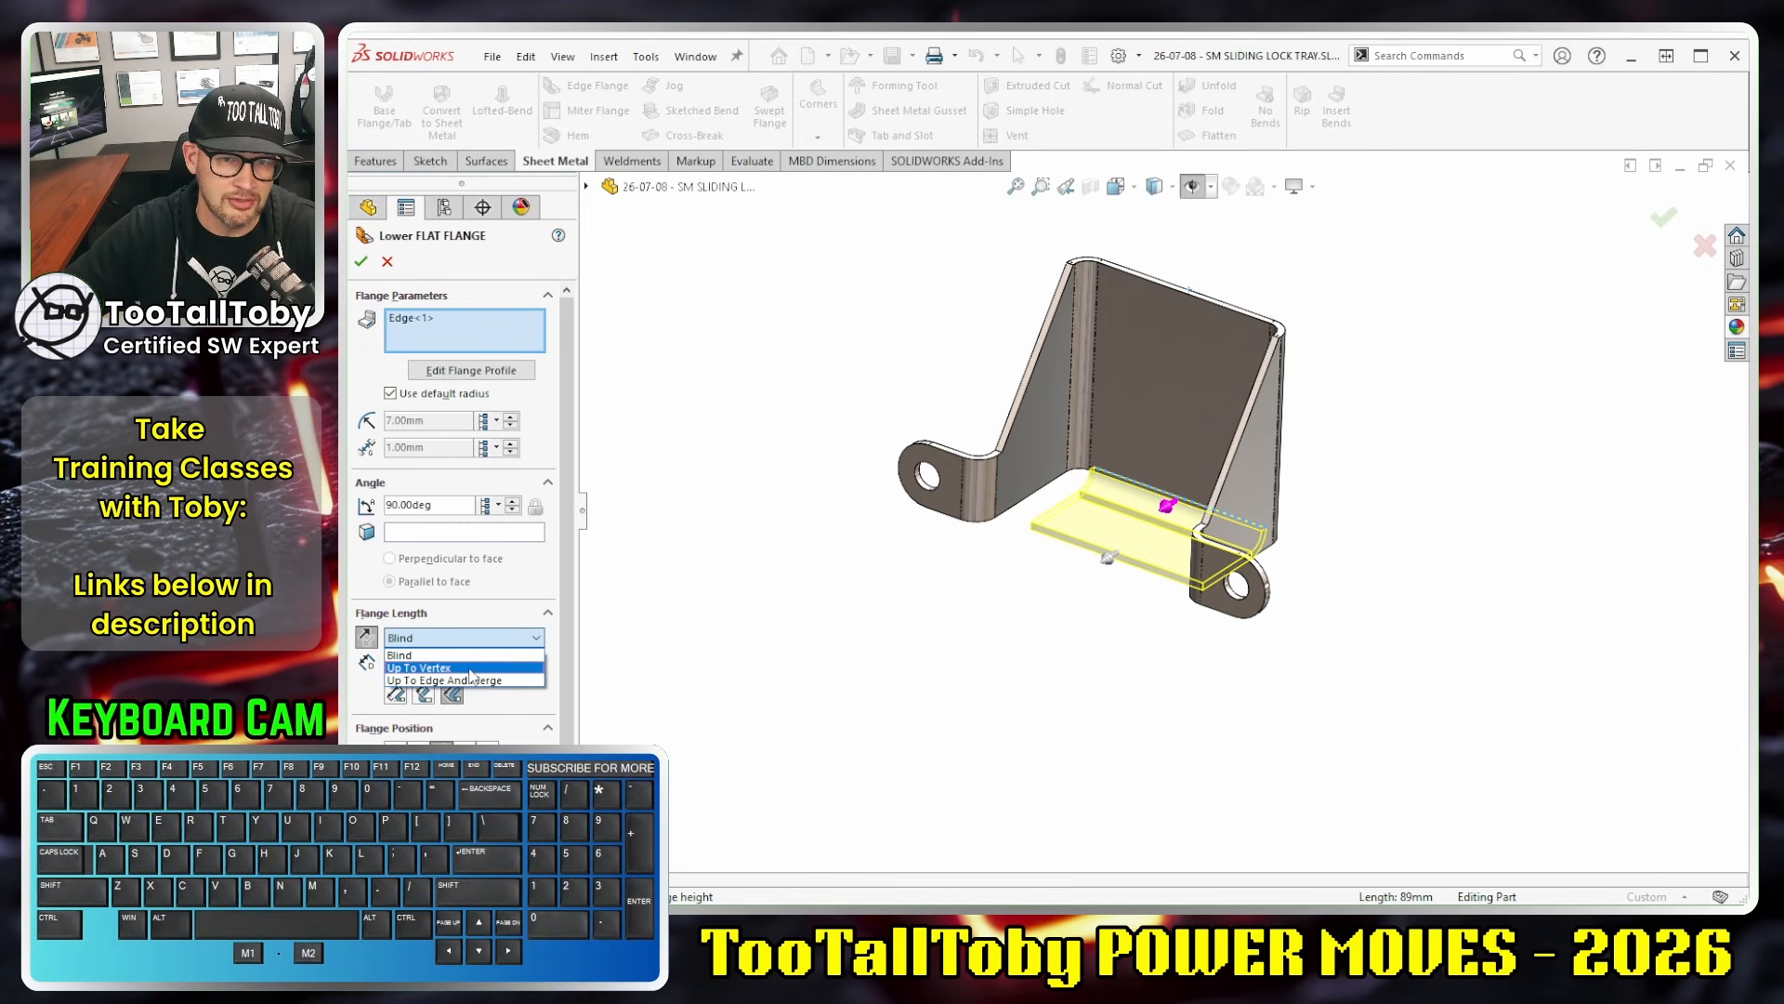
pyautogui.click(470, 669)
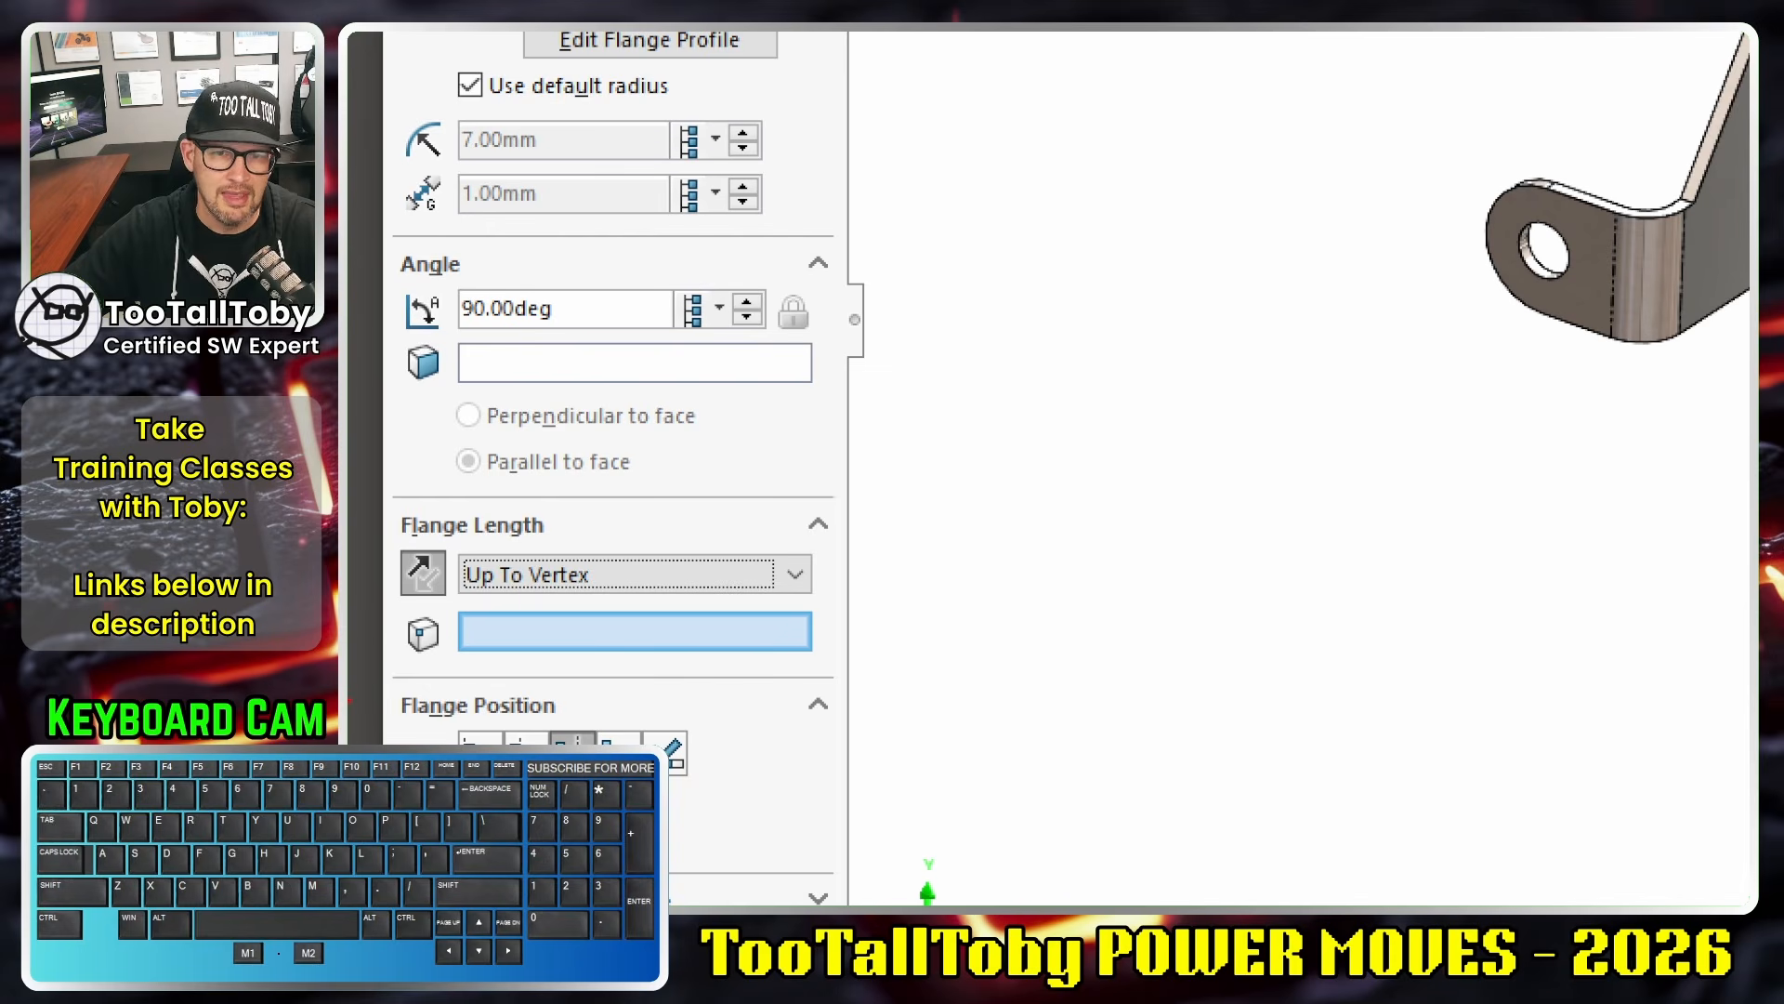
pyautogui.moveTo(513, 628); pyautogui.dragTo(544, 648)
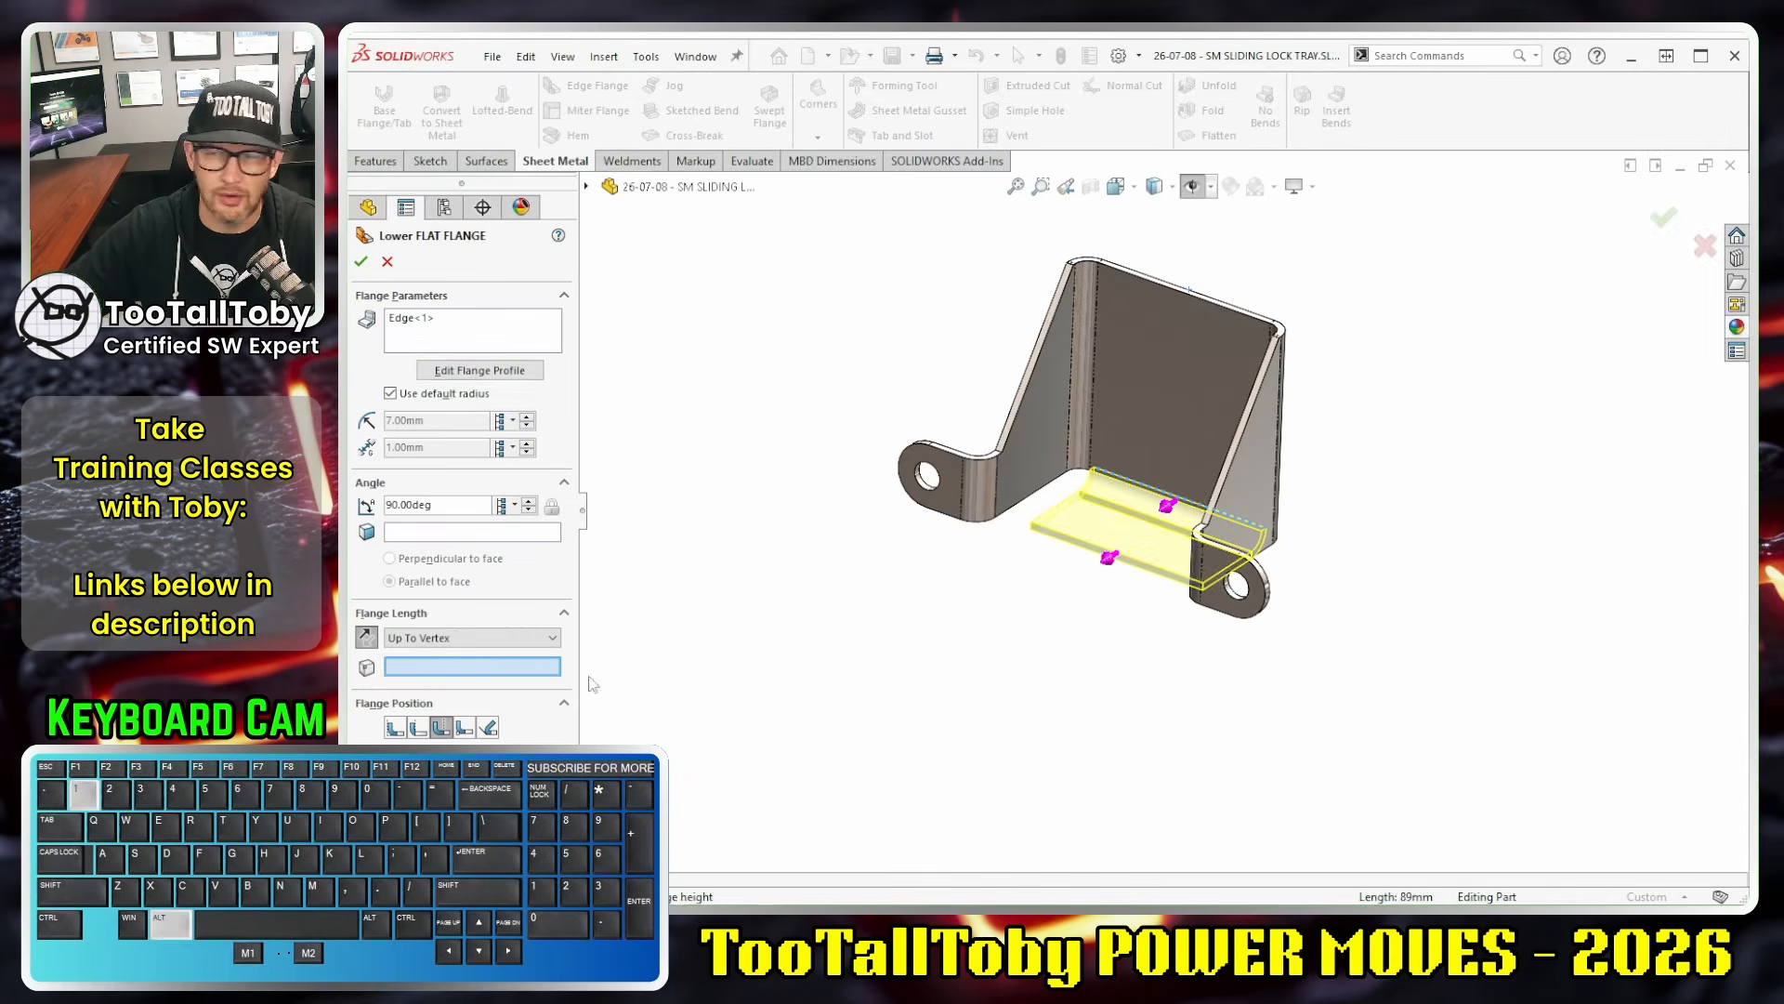
pyautogui.click(1202, 606)
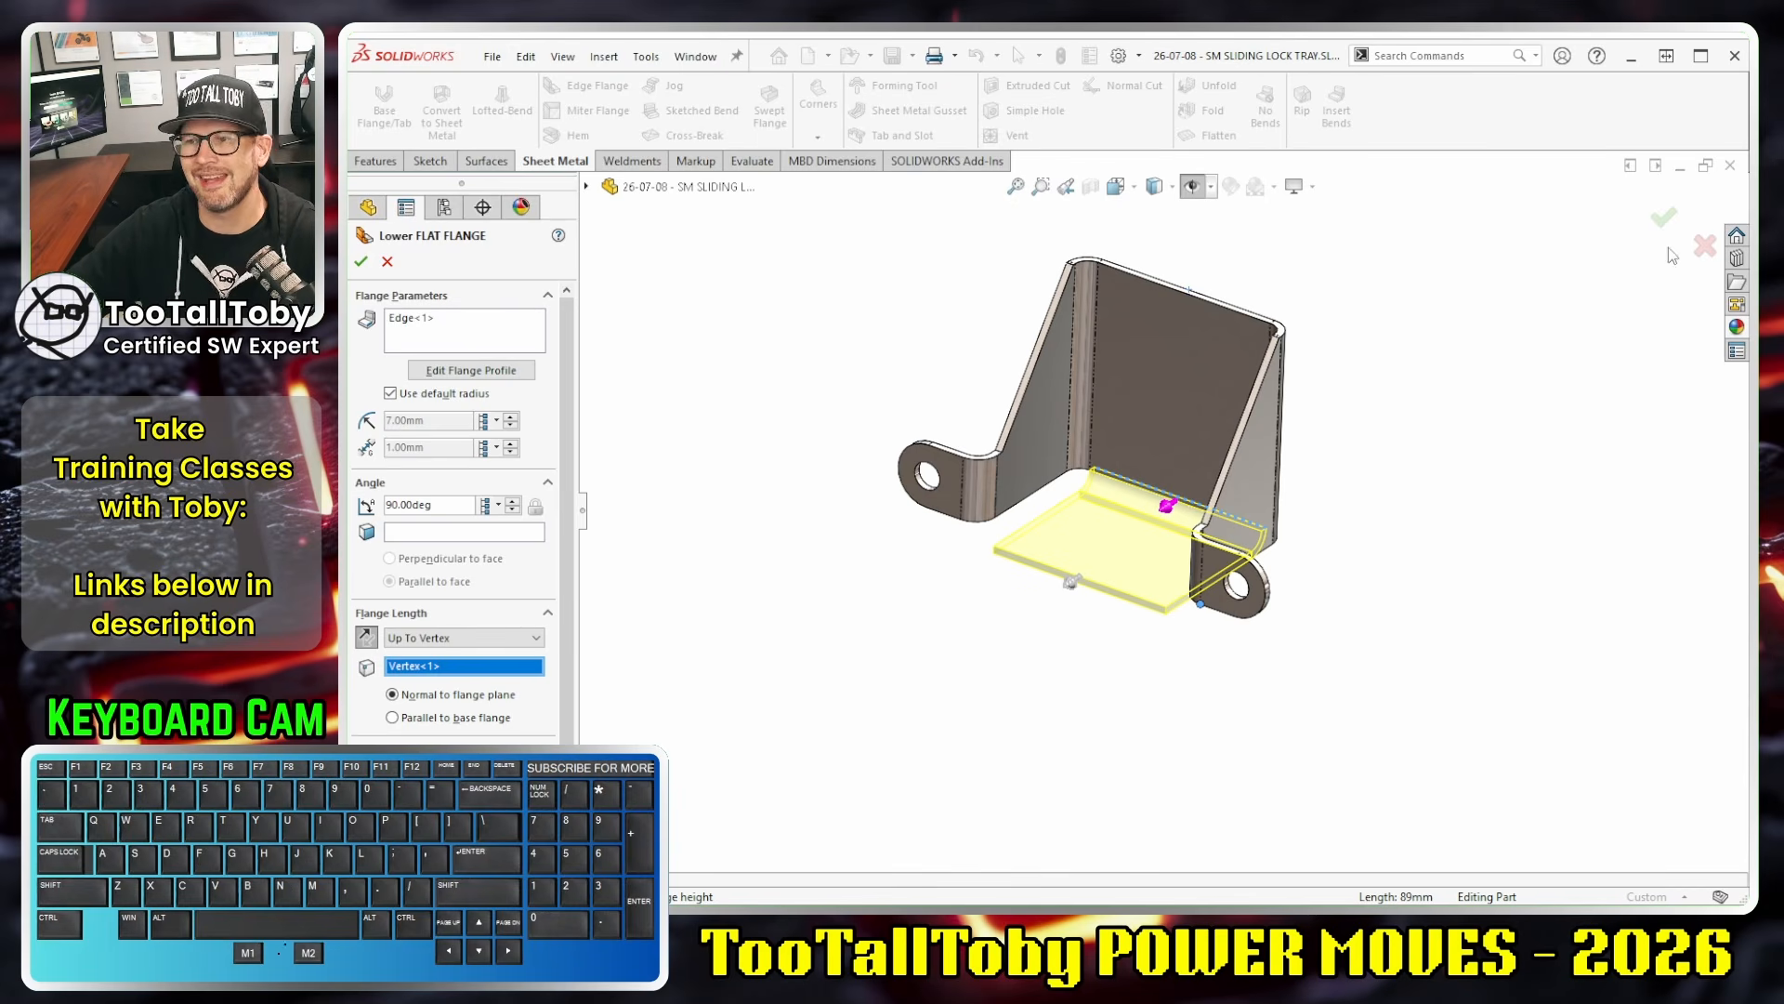
pyautogui.click(1663, 218)
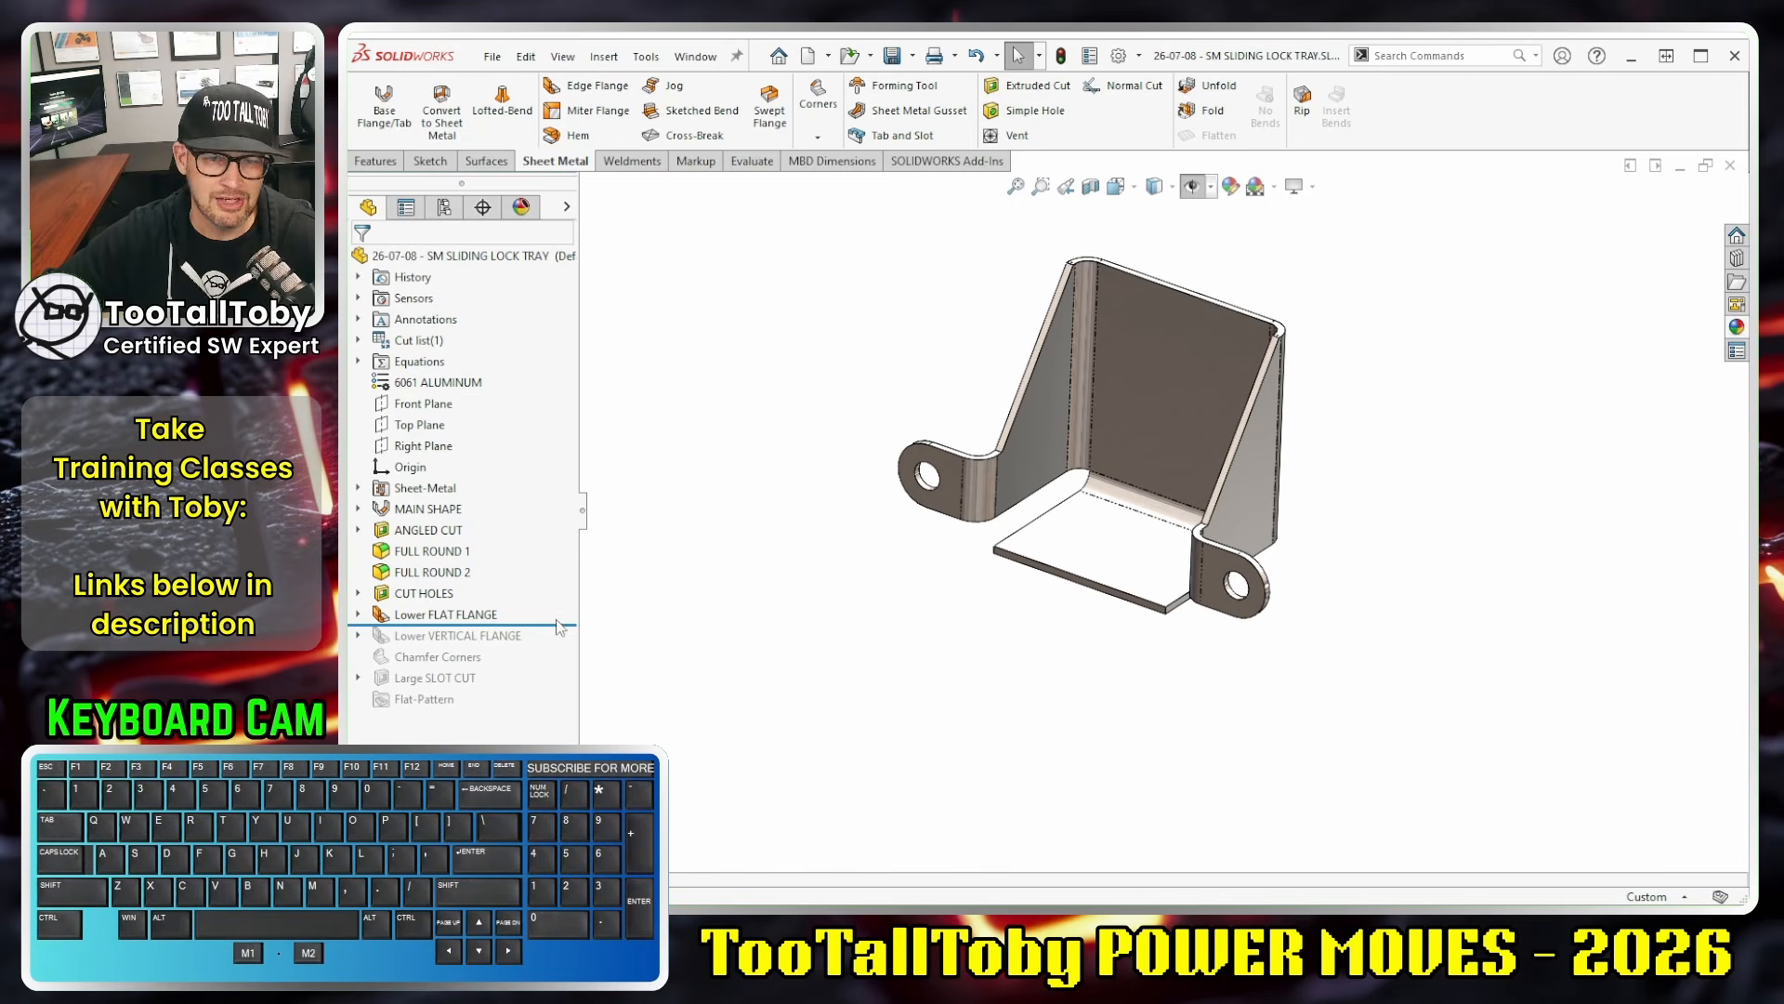
# - Roll back to just after CUT HOLES and add an edge flange on the back wall's bottom edge, up to the right mounting tab's bottom vertex
pyautogui.moveTo(558, 625); pyautogui.dragTo(558, 603)
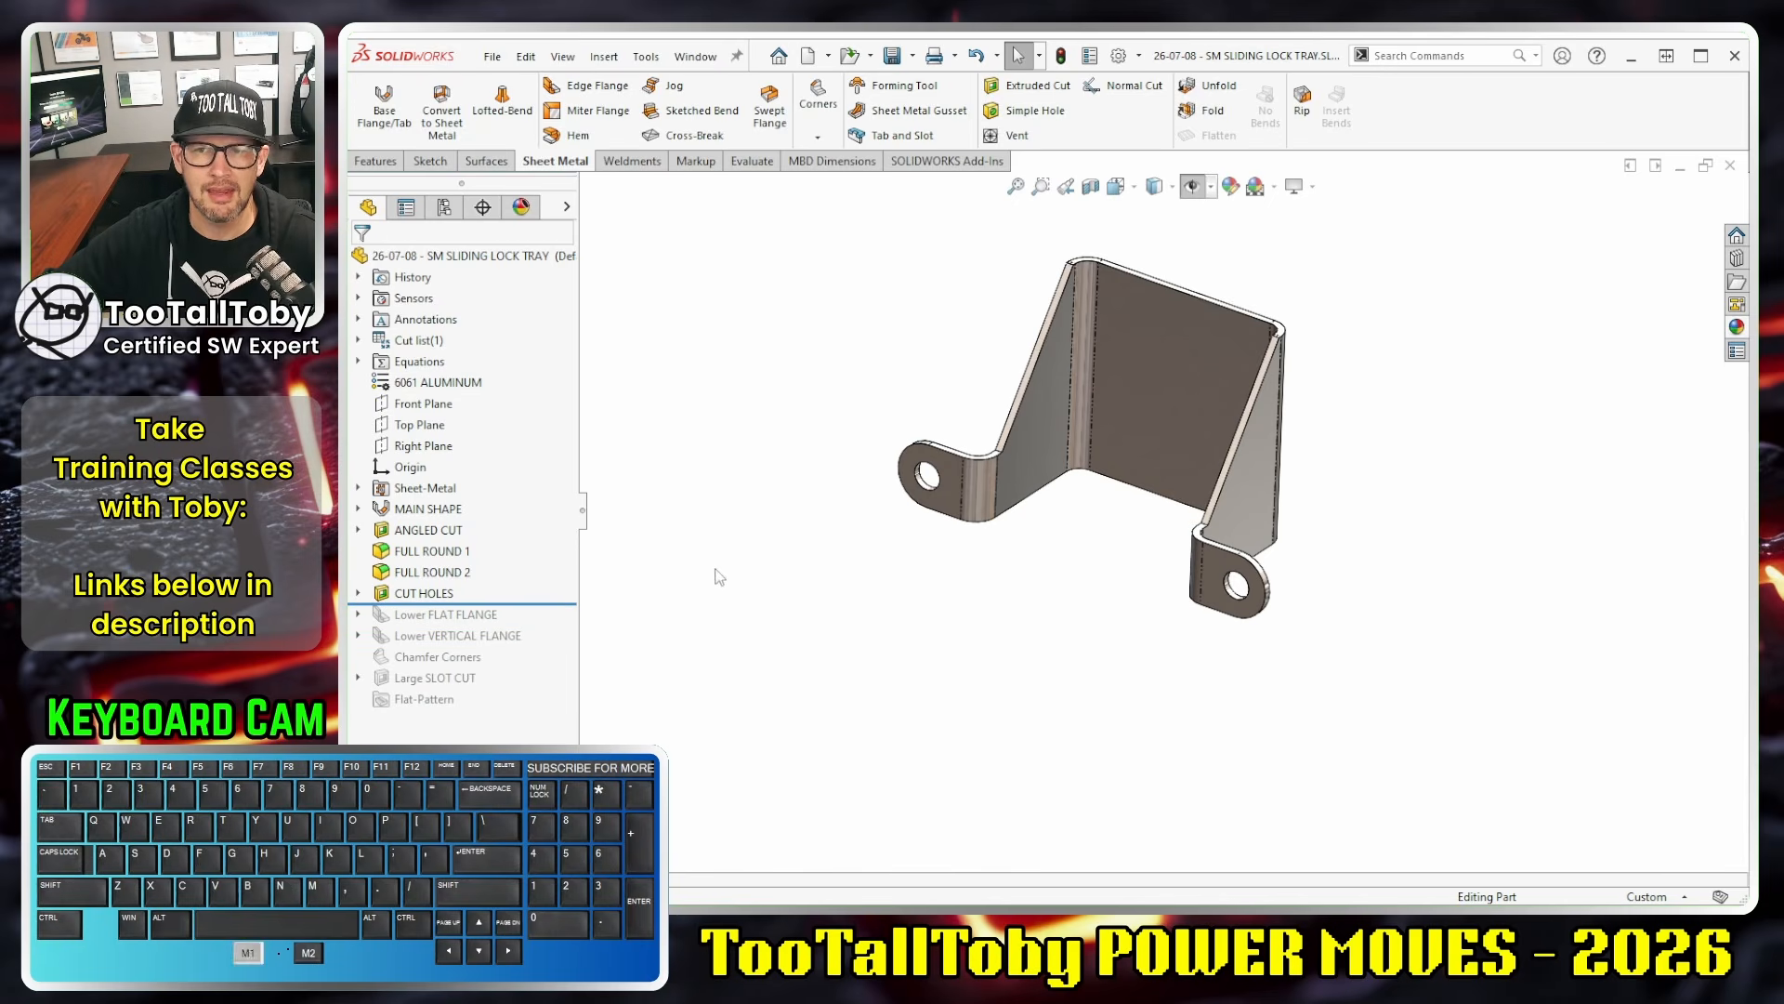
pyautogui.click(585, 85)
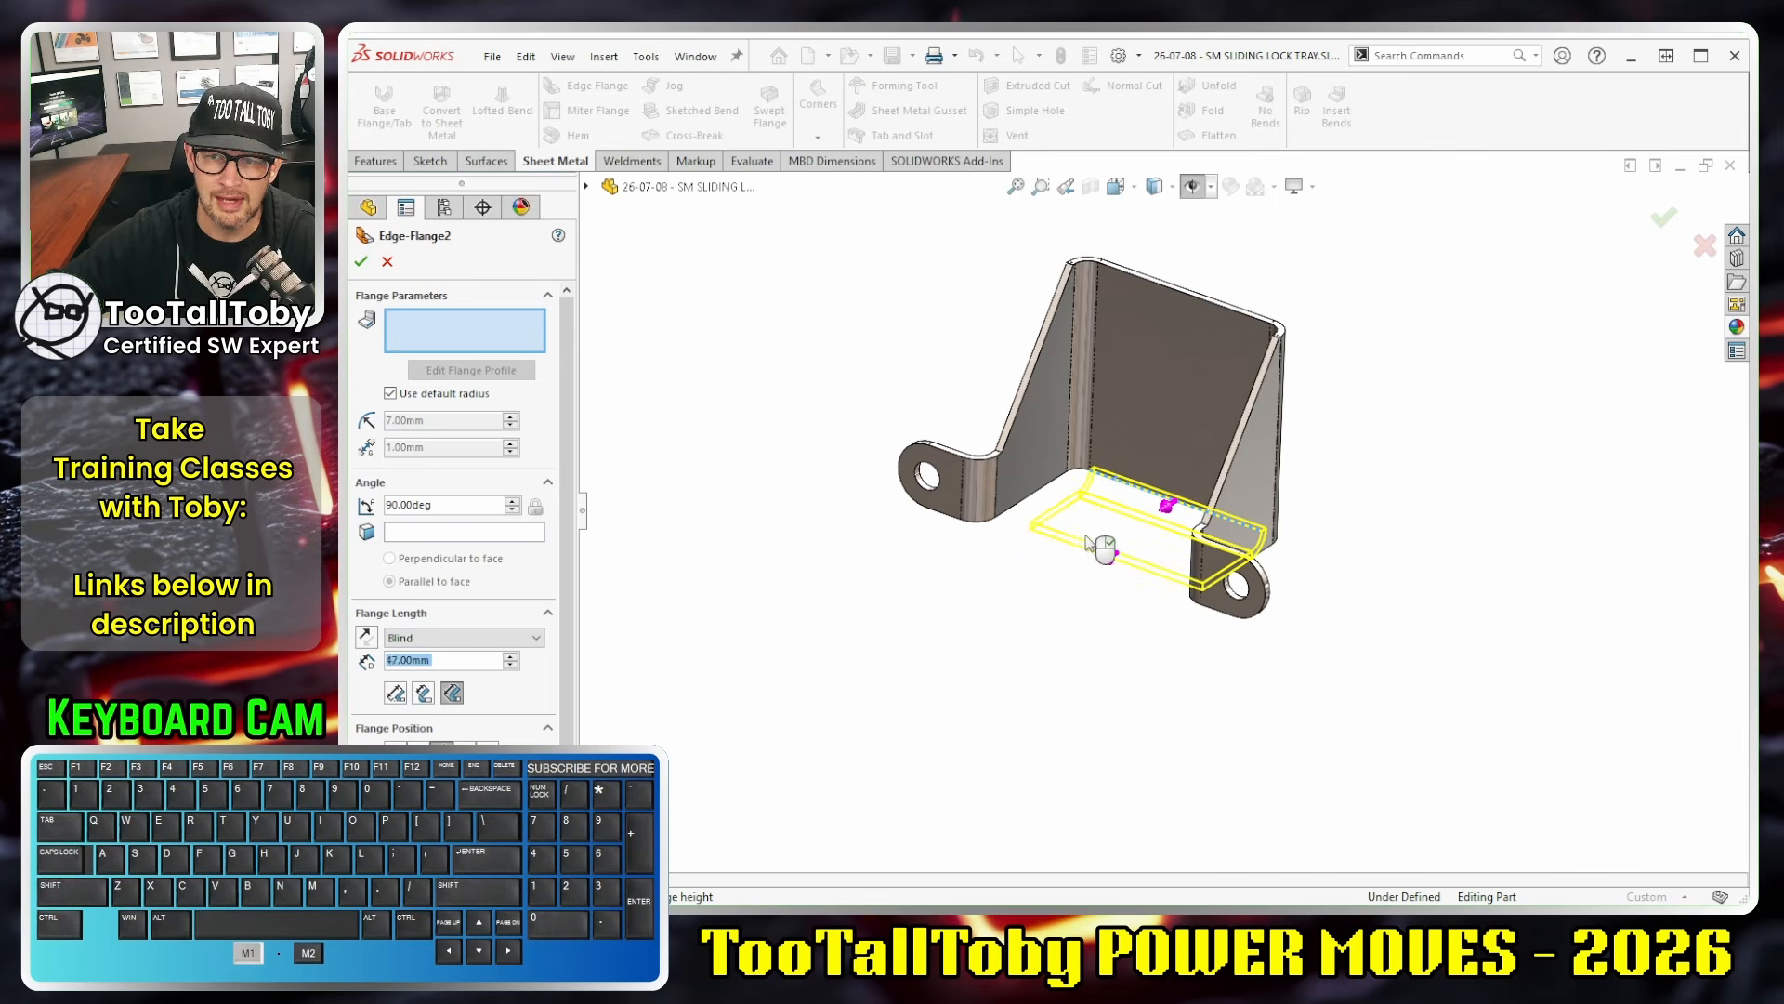
pyautogui.click(924, 635)
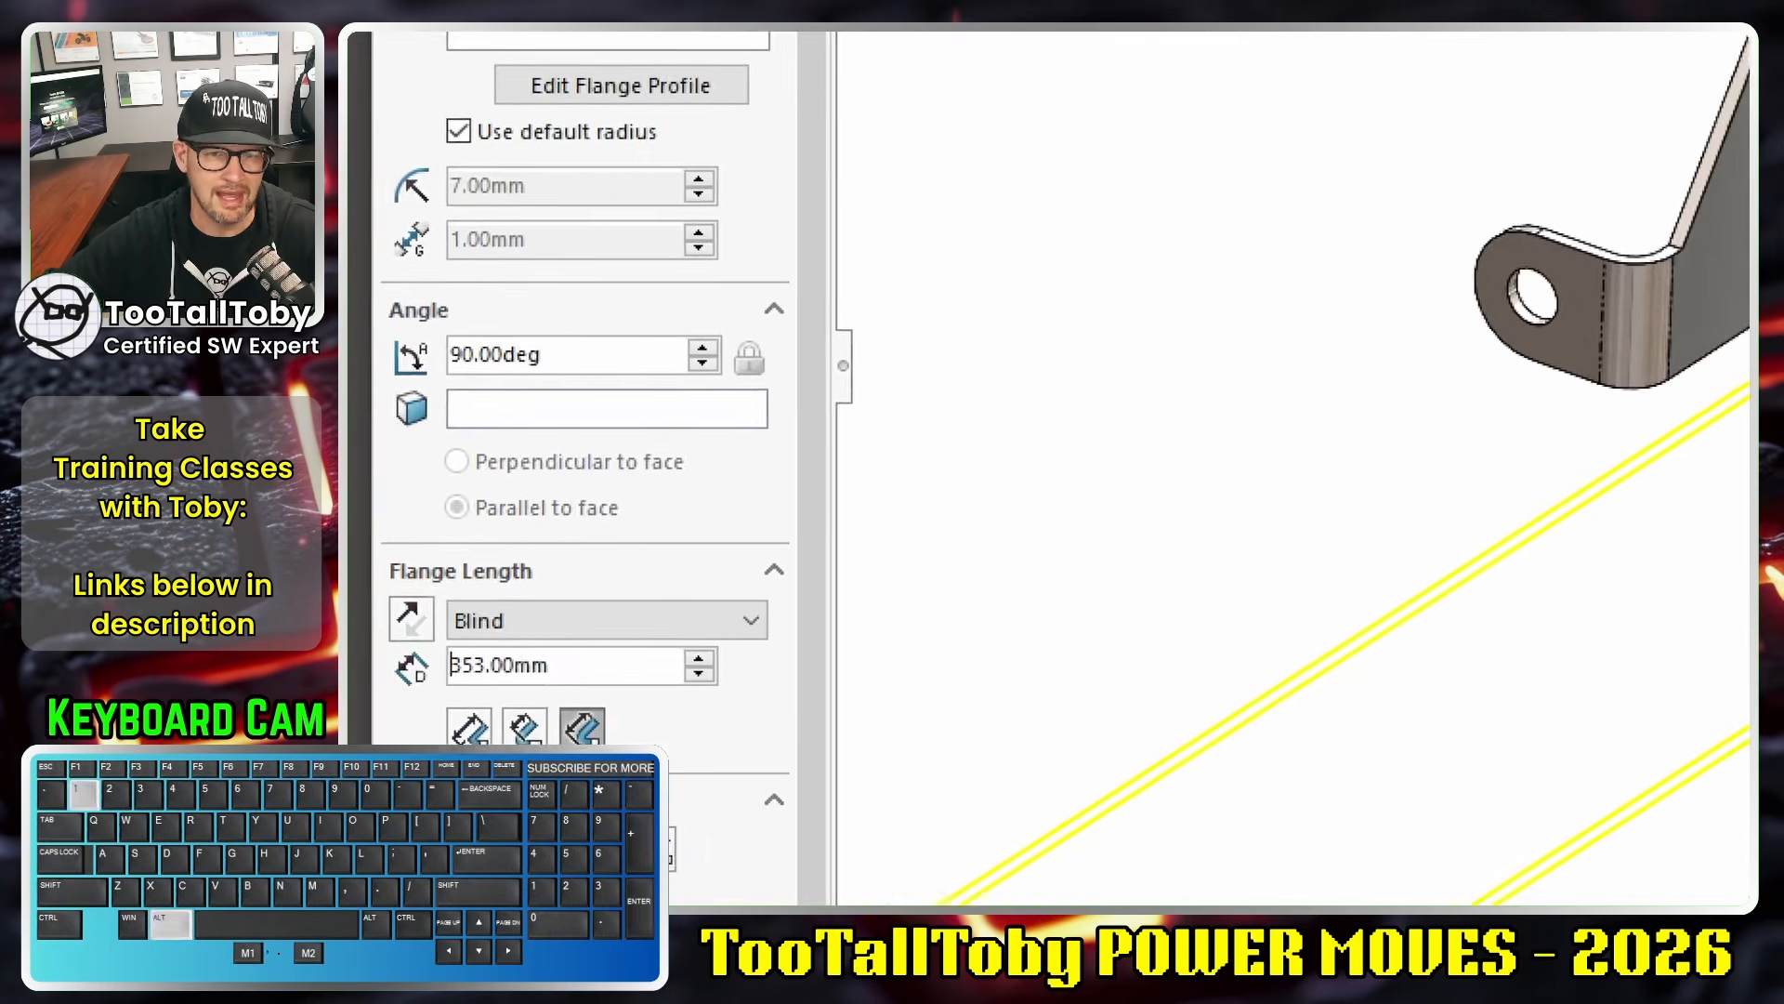
pyautogui.moveTo(590, 472)
pyautogui.mouseDown()
pyautogui.moveTo(548, 678)
pyautogui.moveTo(562, 503)
pyautogui.mouseUp()
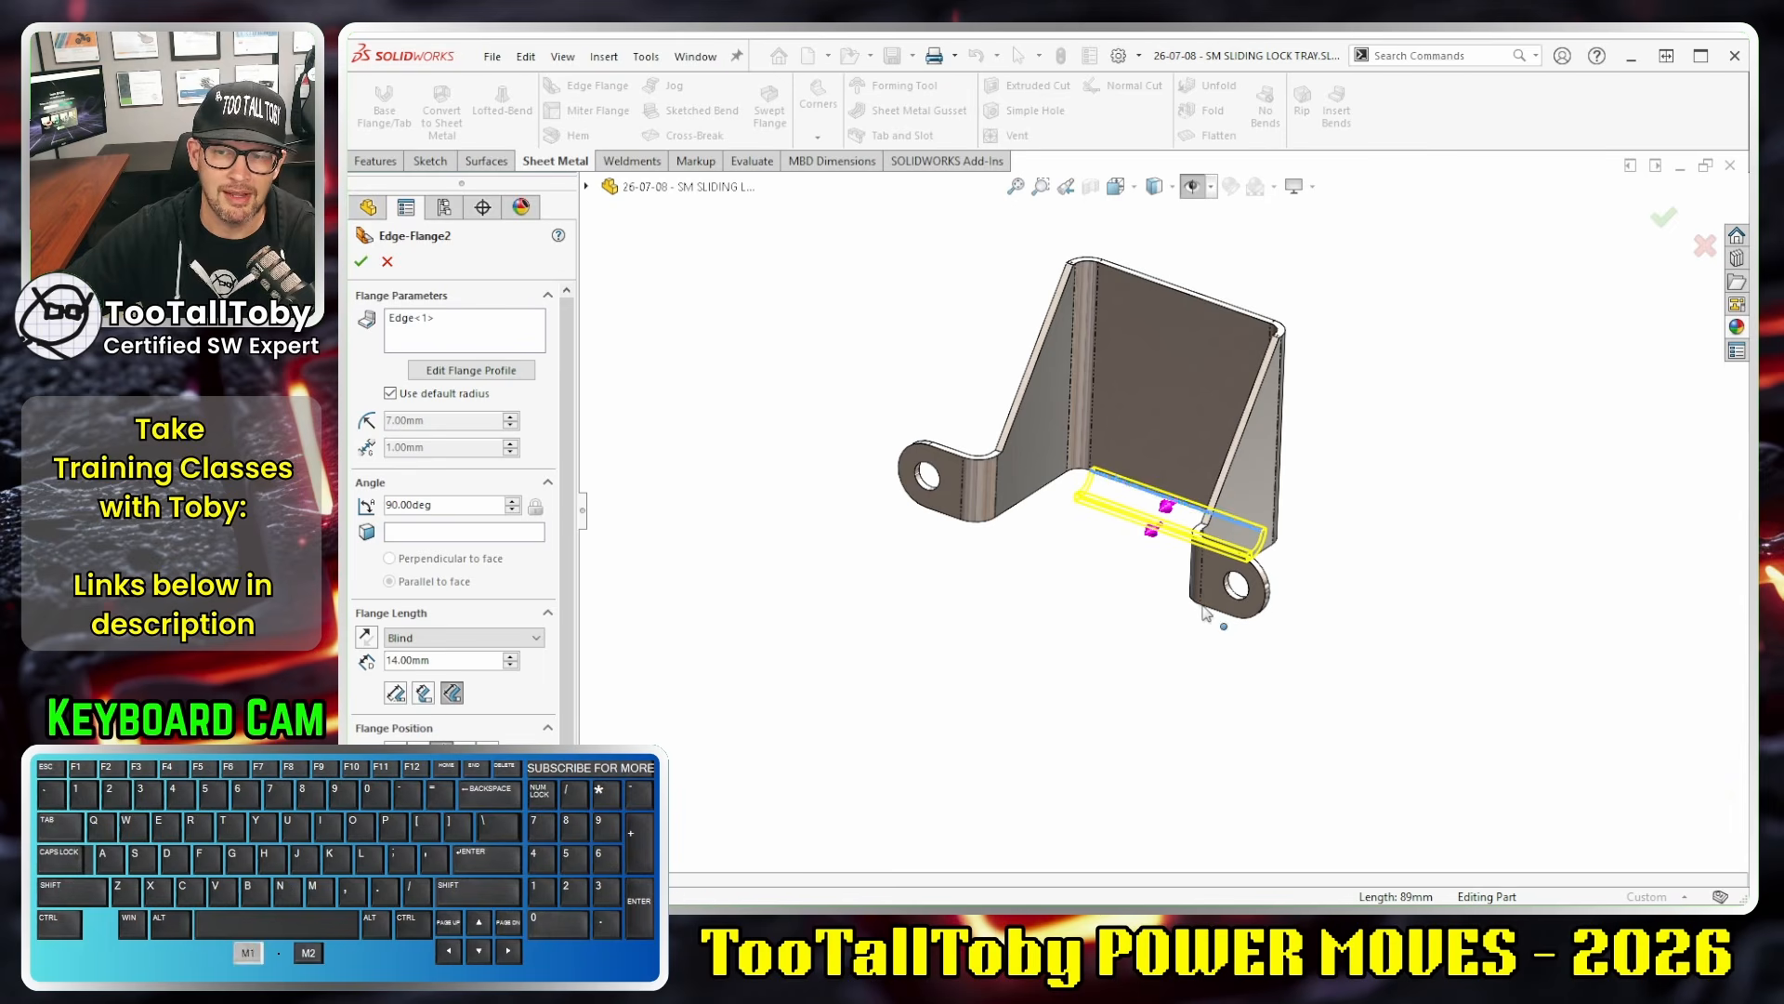
pyautogui.click(1202, 606)
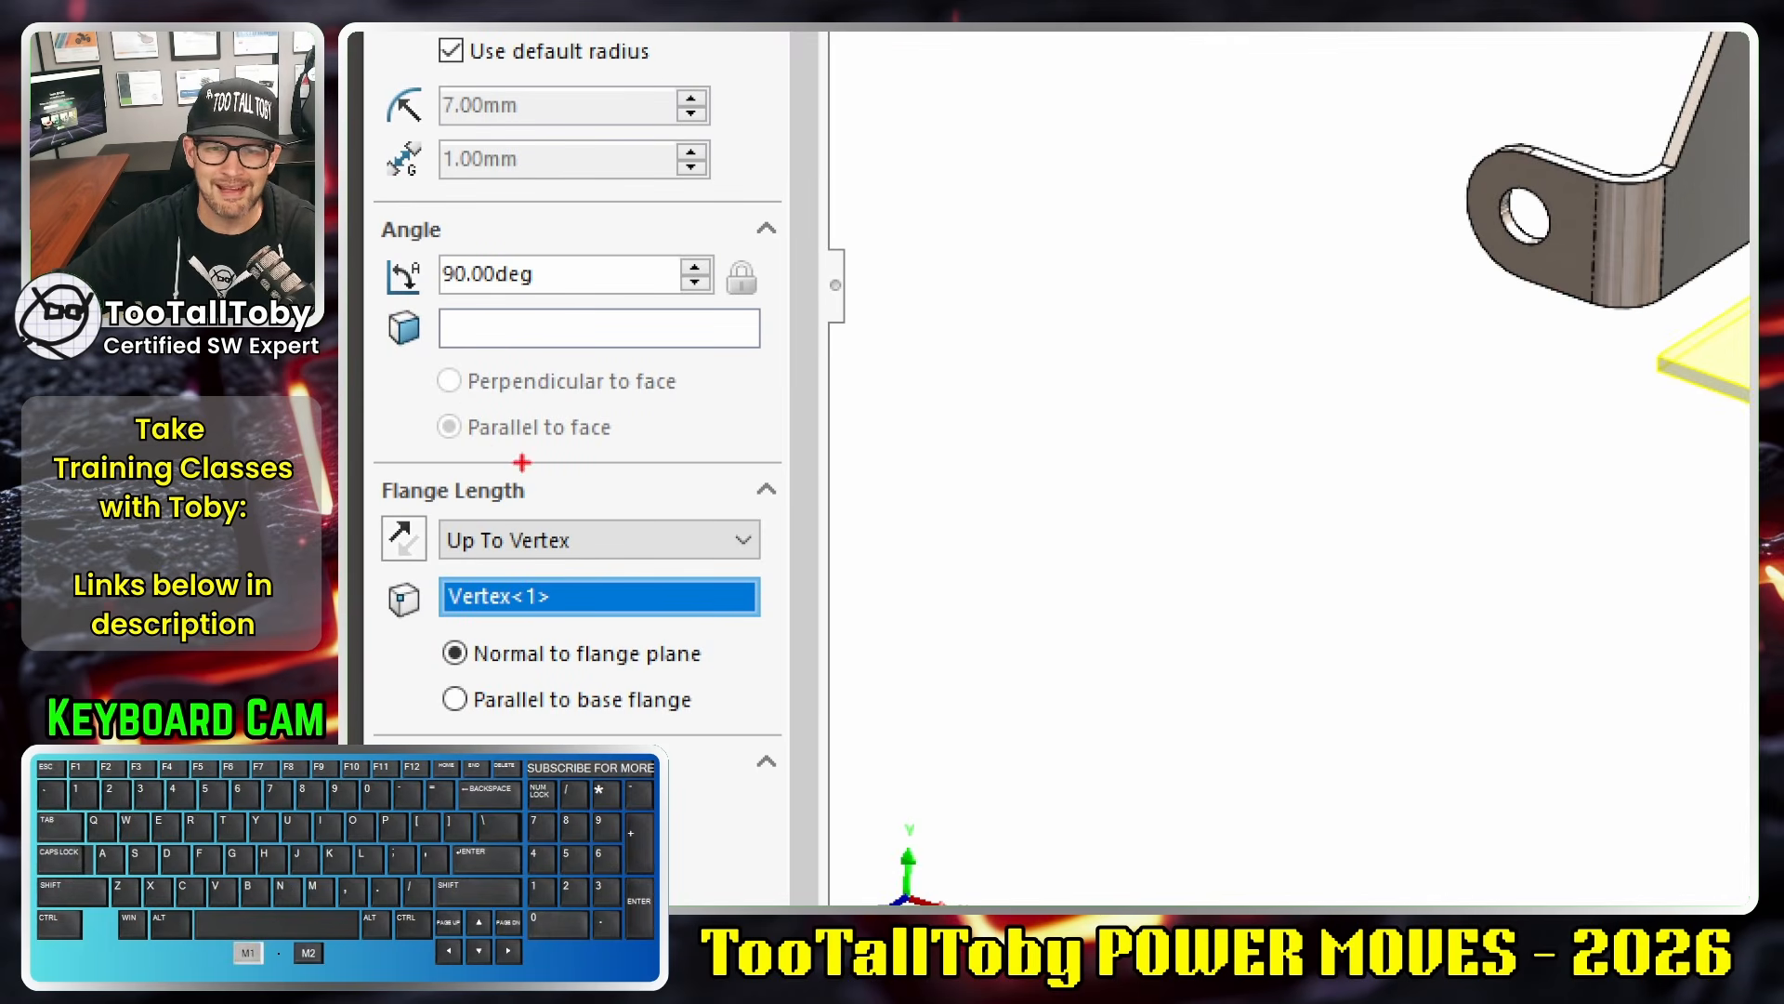
pyautogui.moveTo(521, 462)
pyautogui.mouseDown()
pyautogui.moveTo(688, 692)
pyautogui.moveTo(446, 439)
pyautogui.mouseUp()
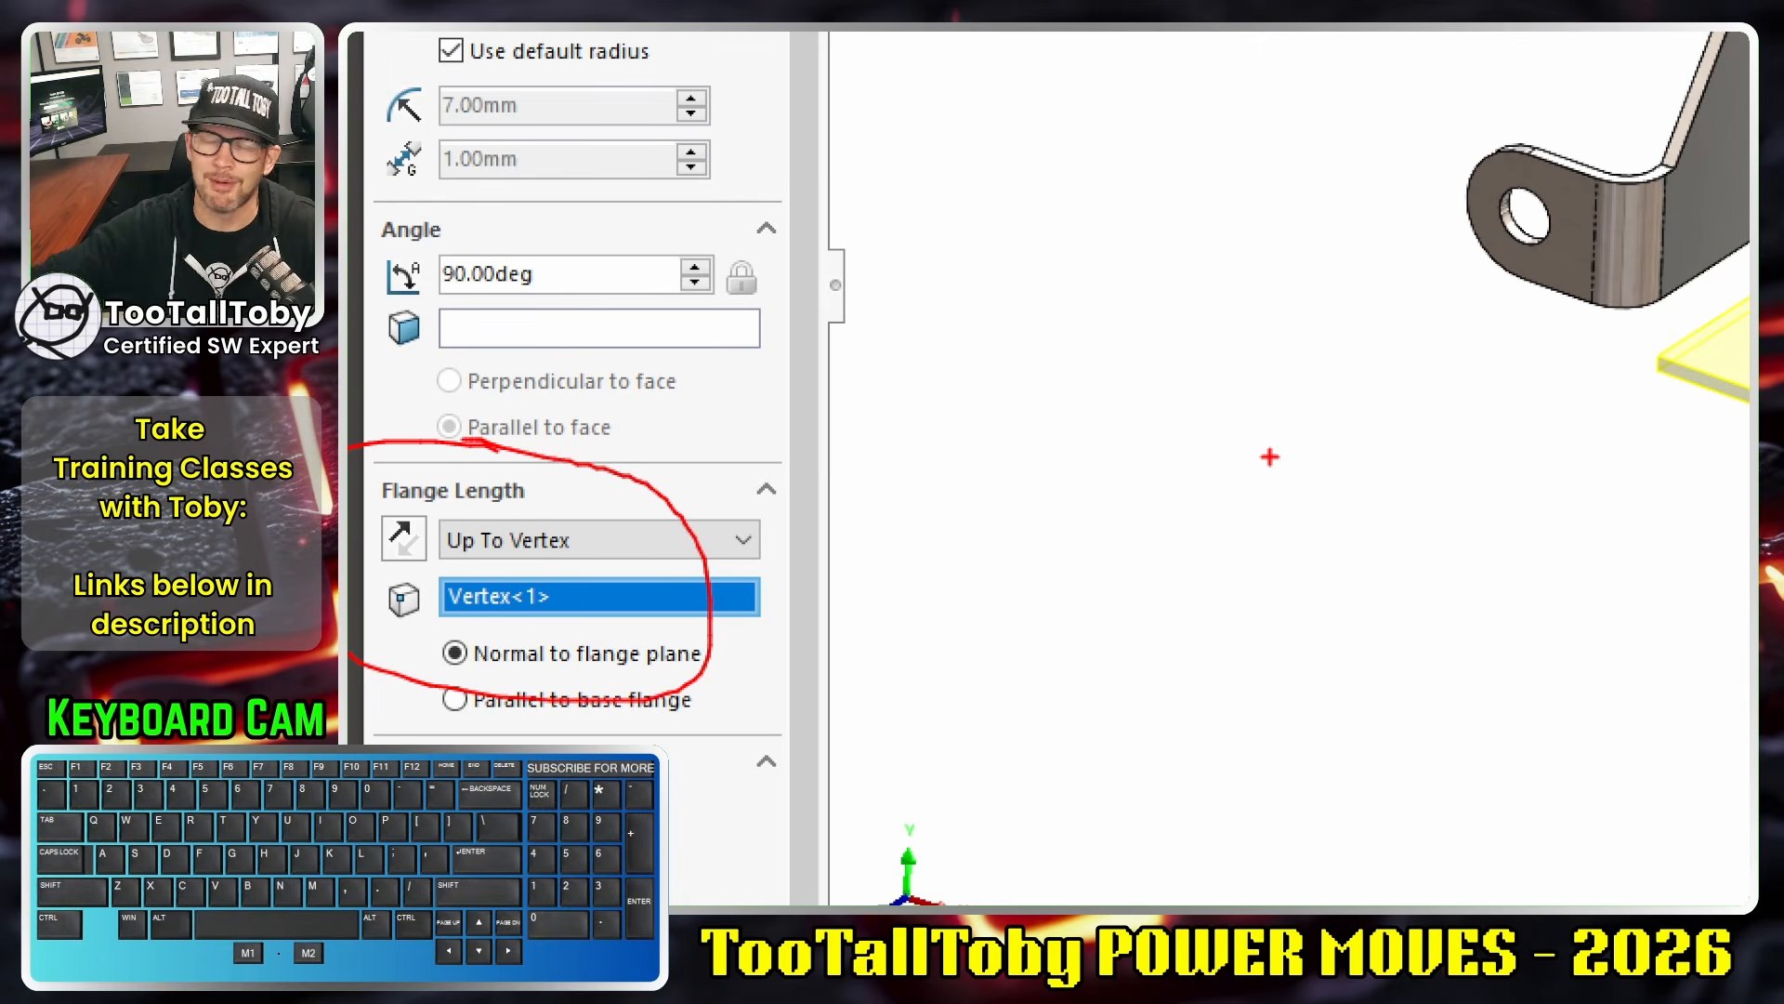
pyautogui.hotkey('alt', '1')
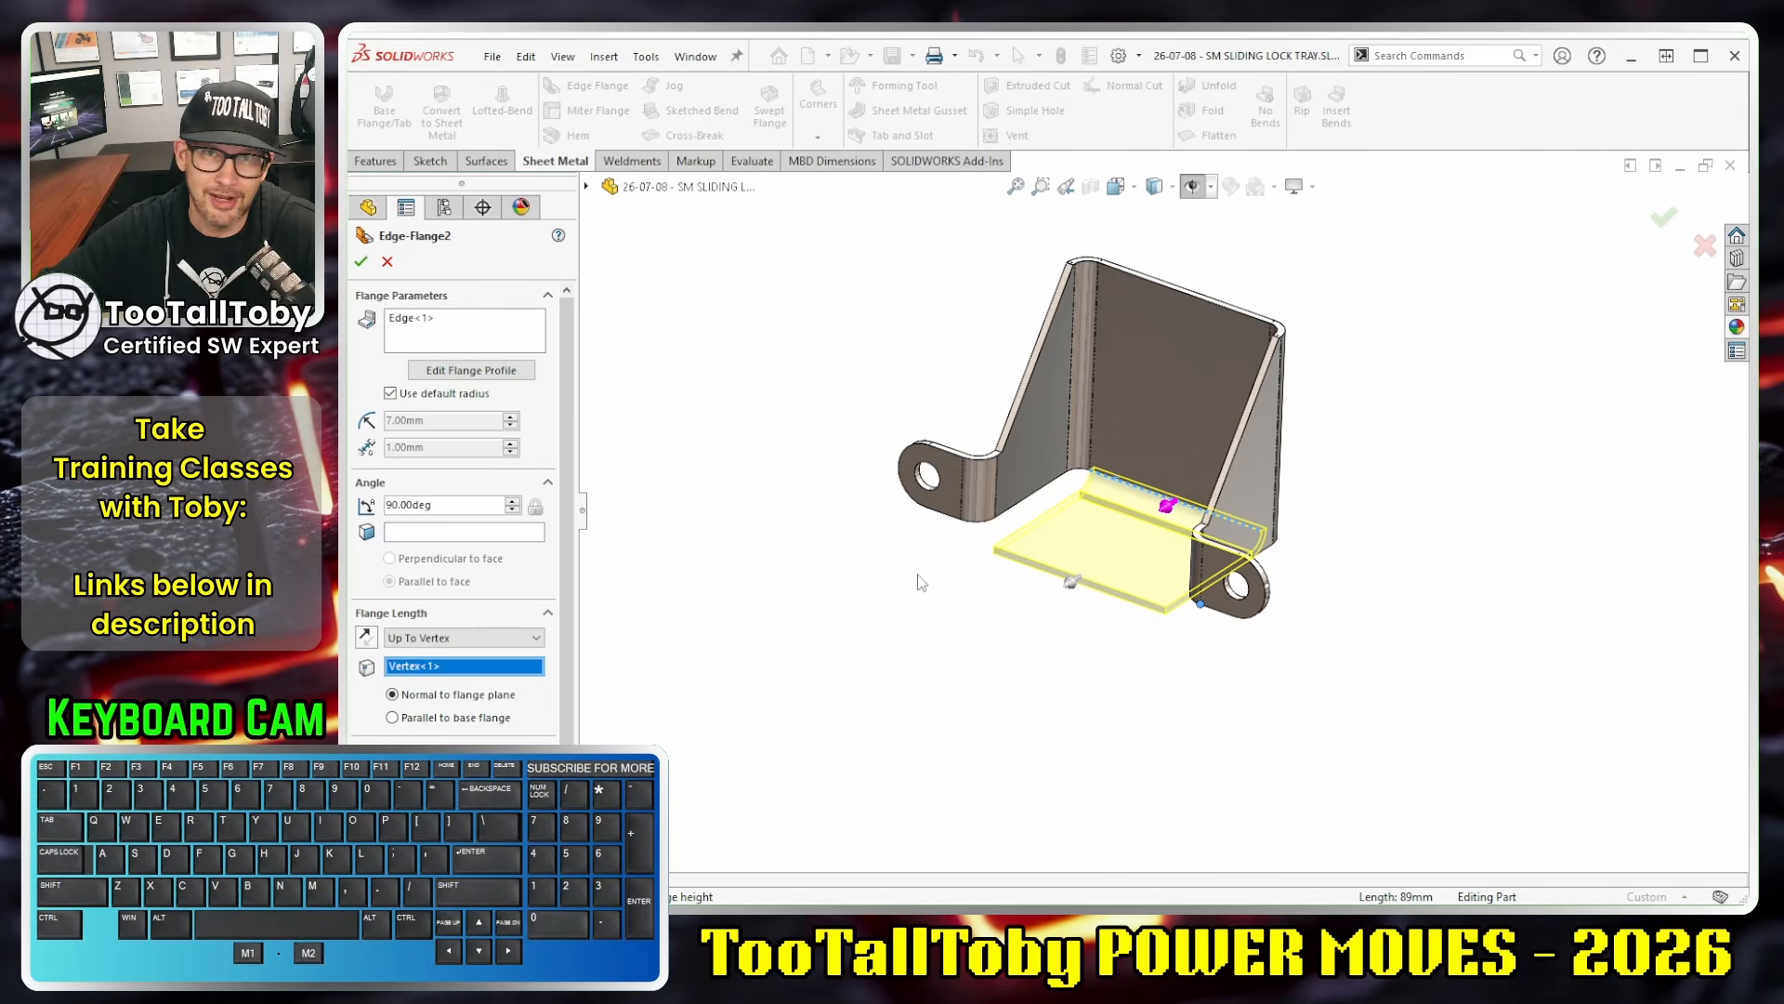
pyautogui.click(361, 261)
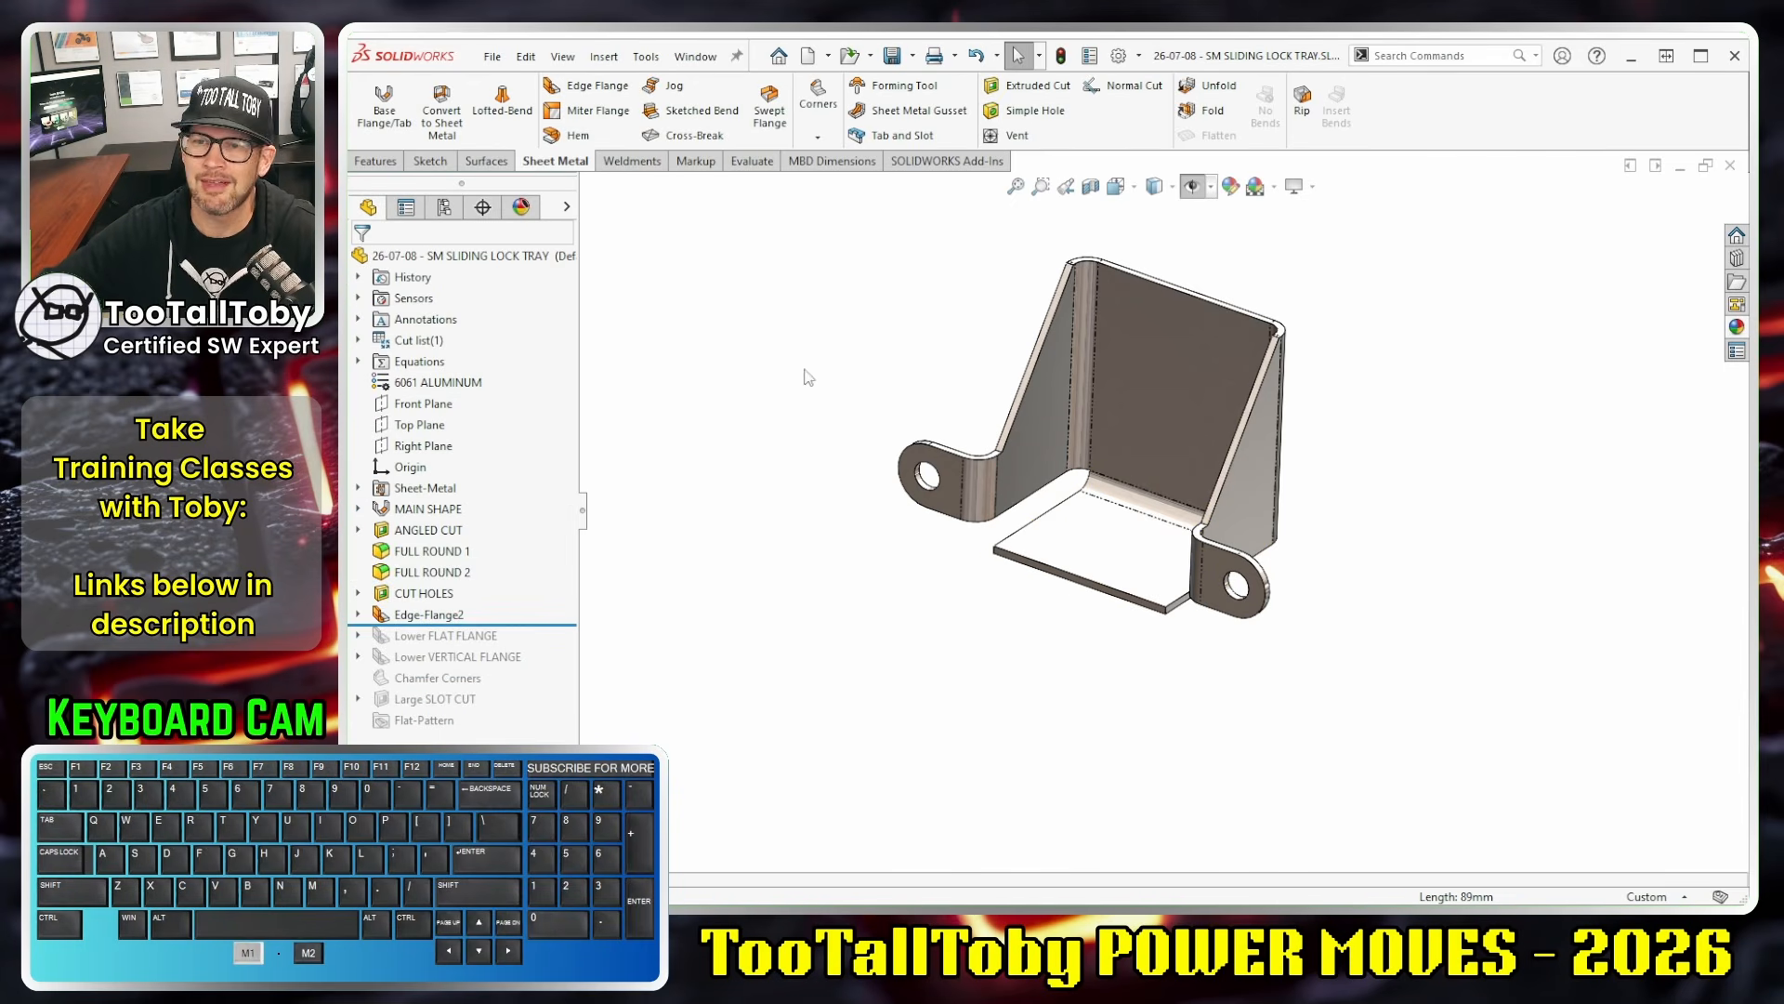
# - Roll back to just after CUT HOLES again and recreate the bottom-edge flange, ending it at the same tab vertex
pyautogui.moveTo(549, 625); pyautogui.dragTo(548, 604)
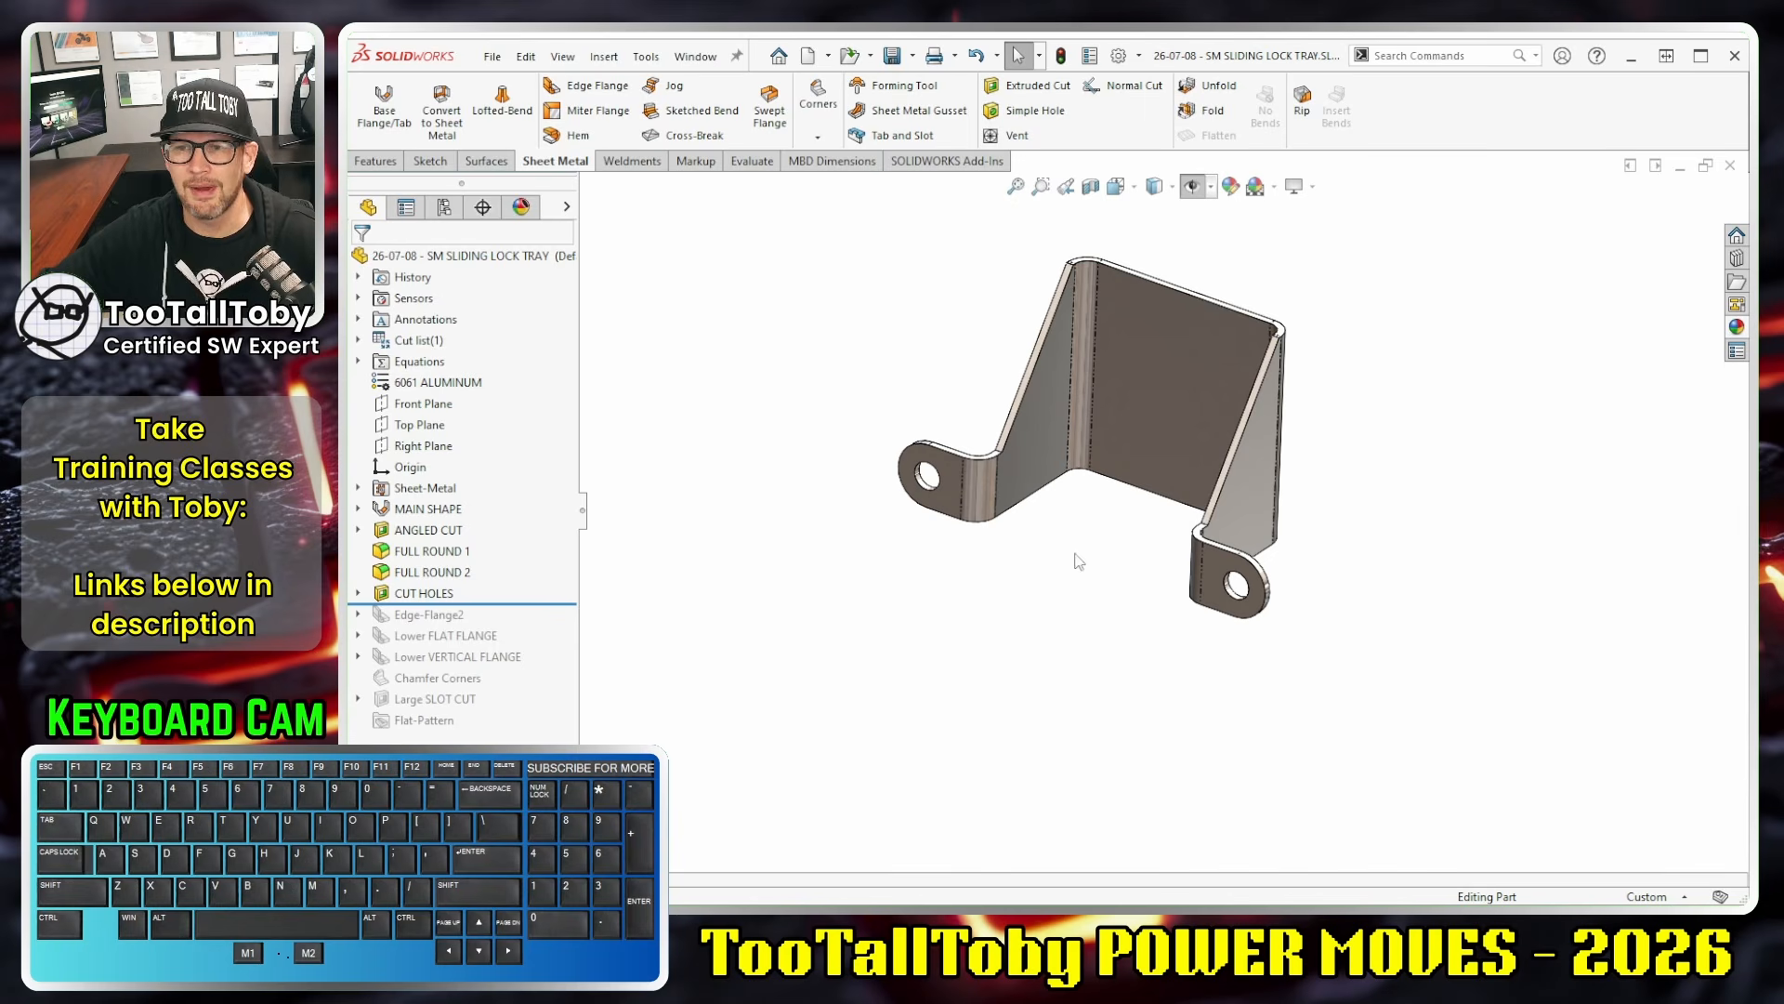
pyautogui.press('s')
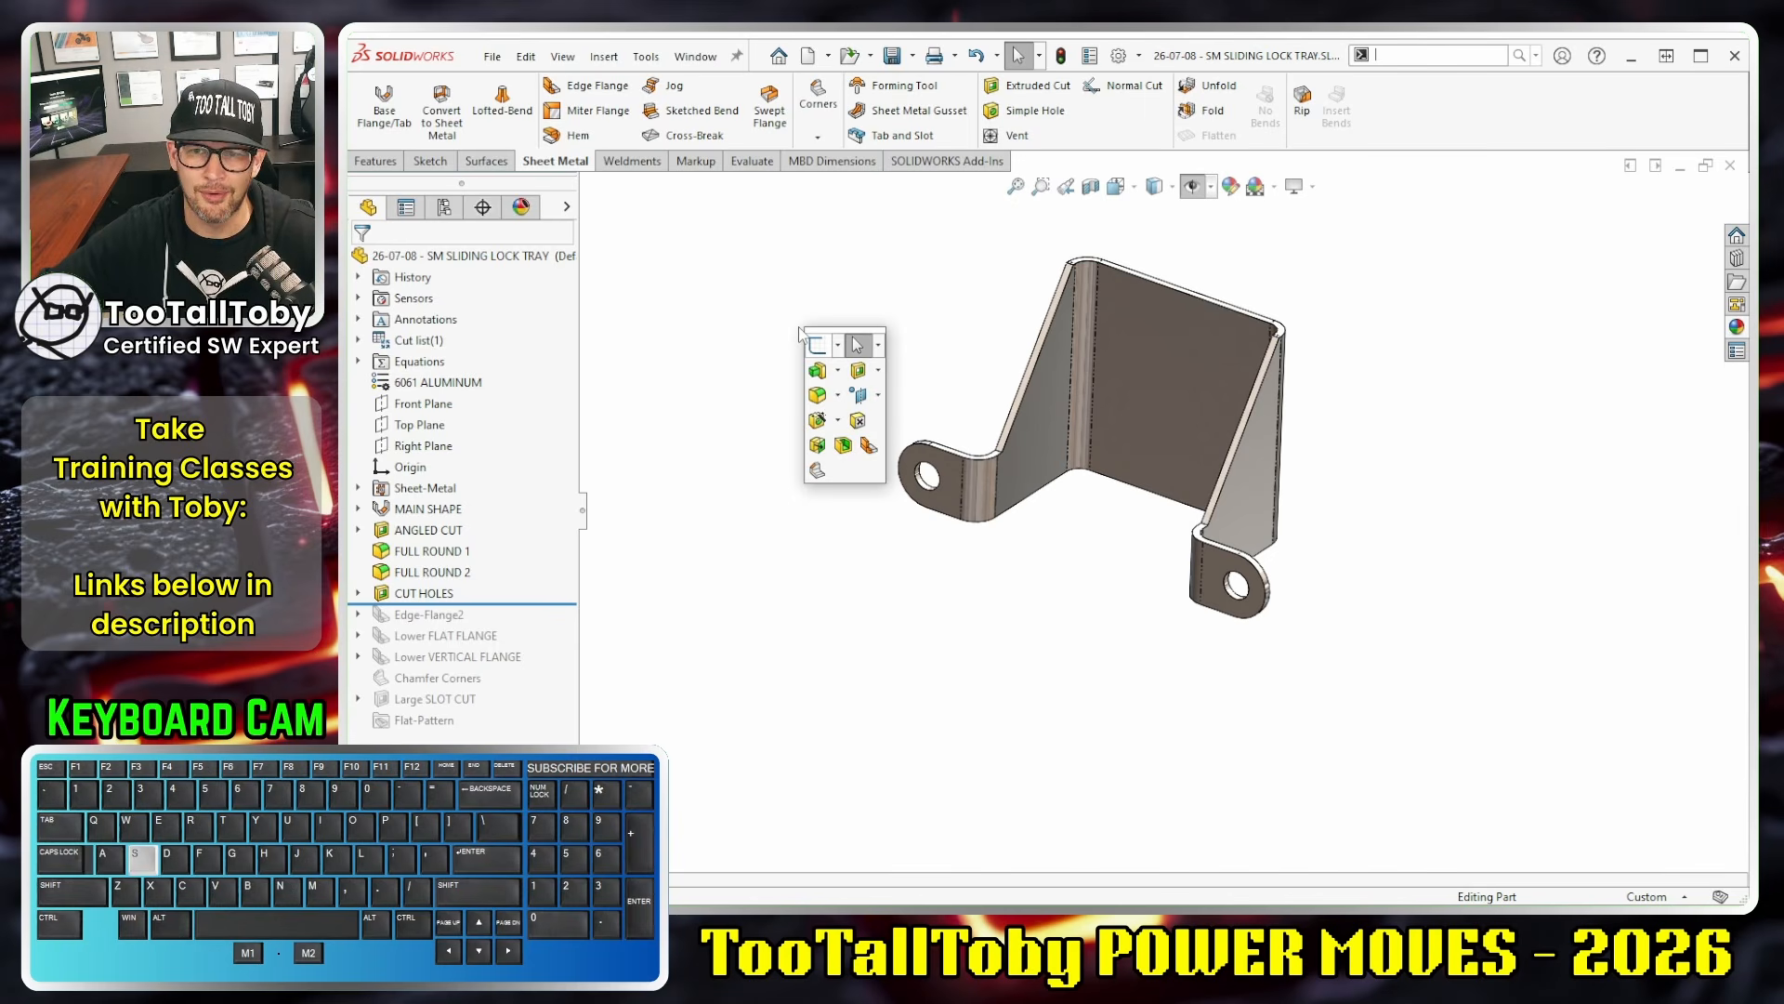
pyautogui.click(869, 448)
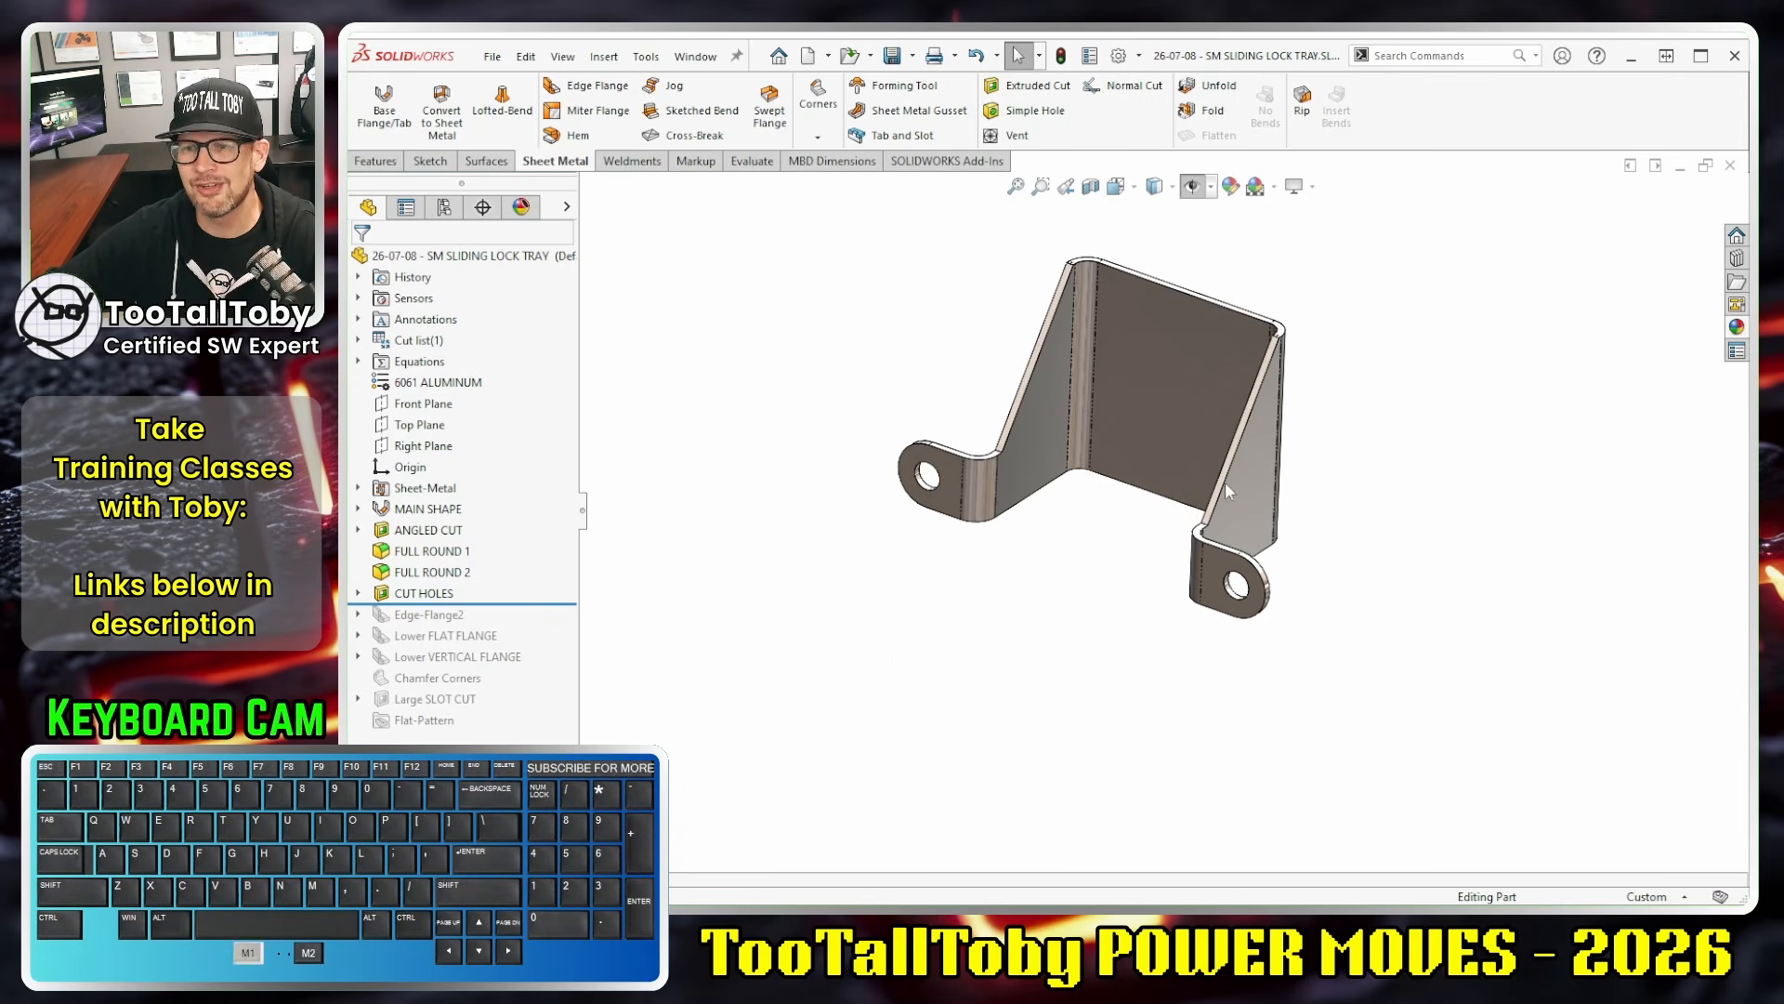
pyautogui.click(1190, 539)
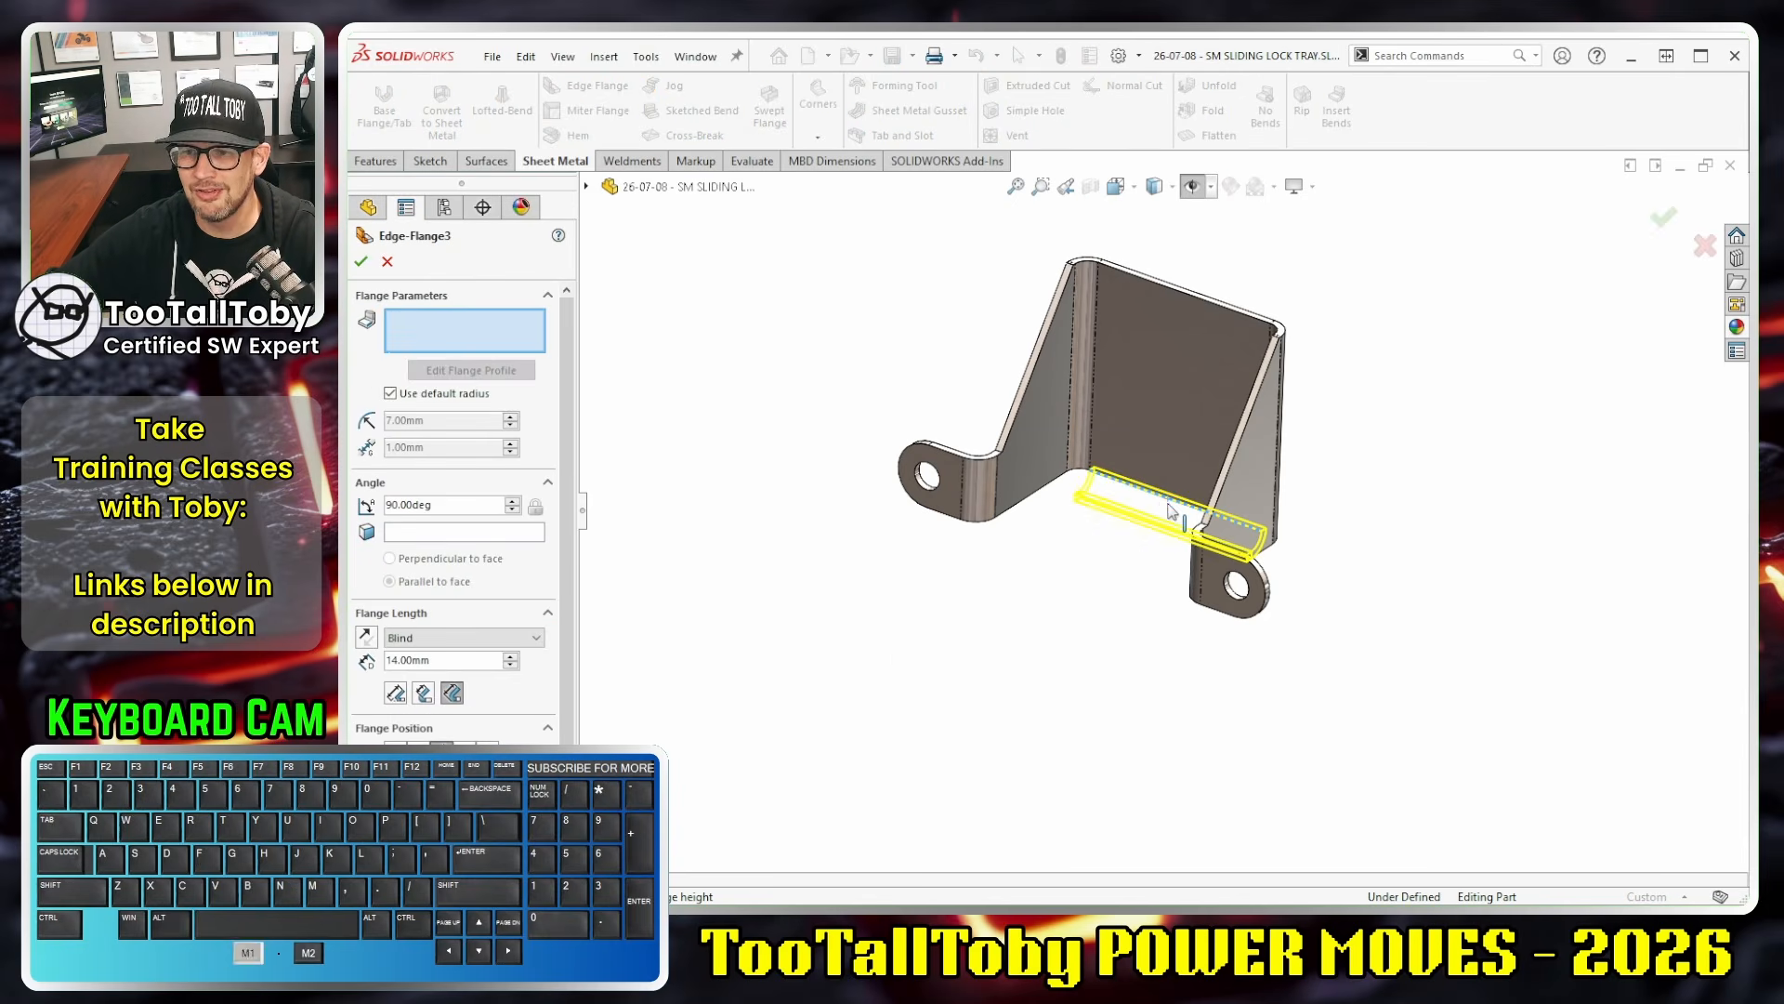
pyautogui.click(1199, 605)
pyautogui.rightClick(1200, 605)
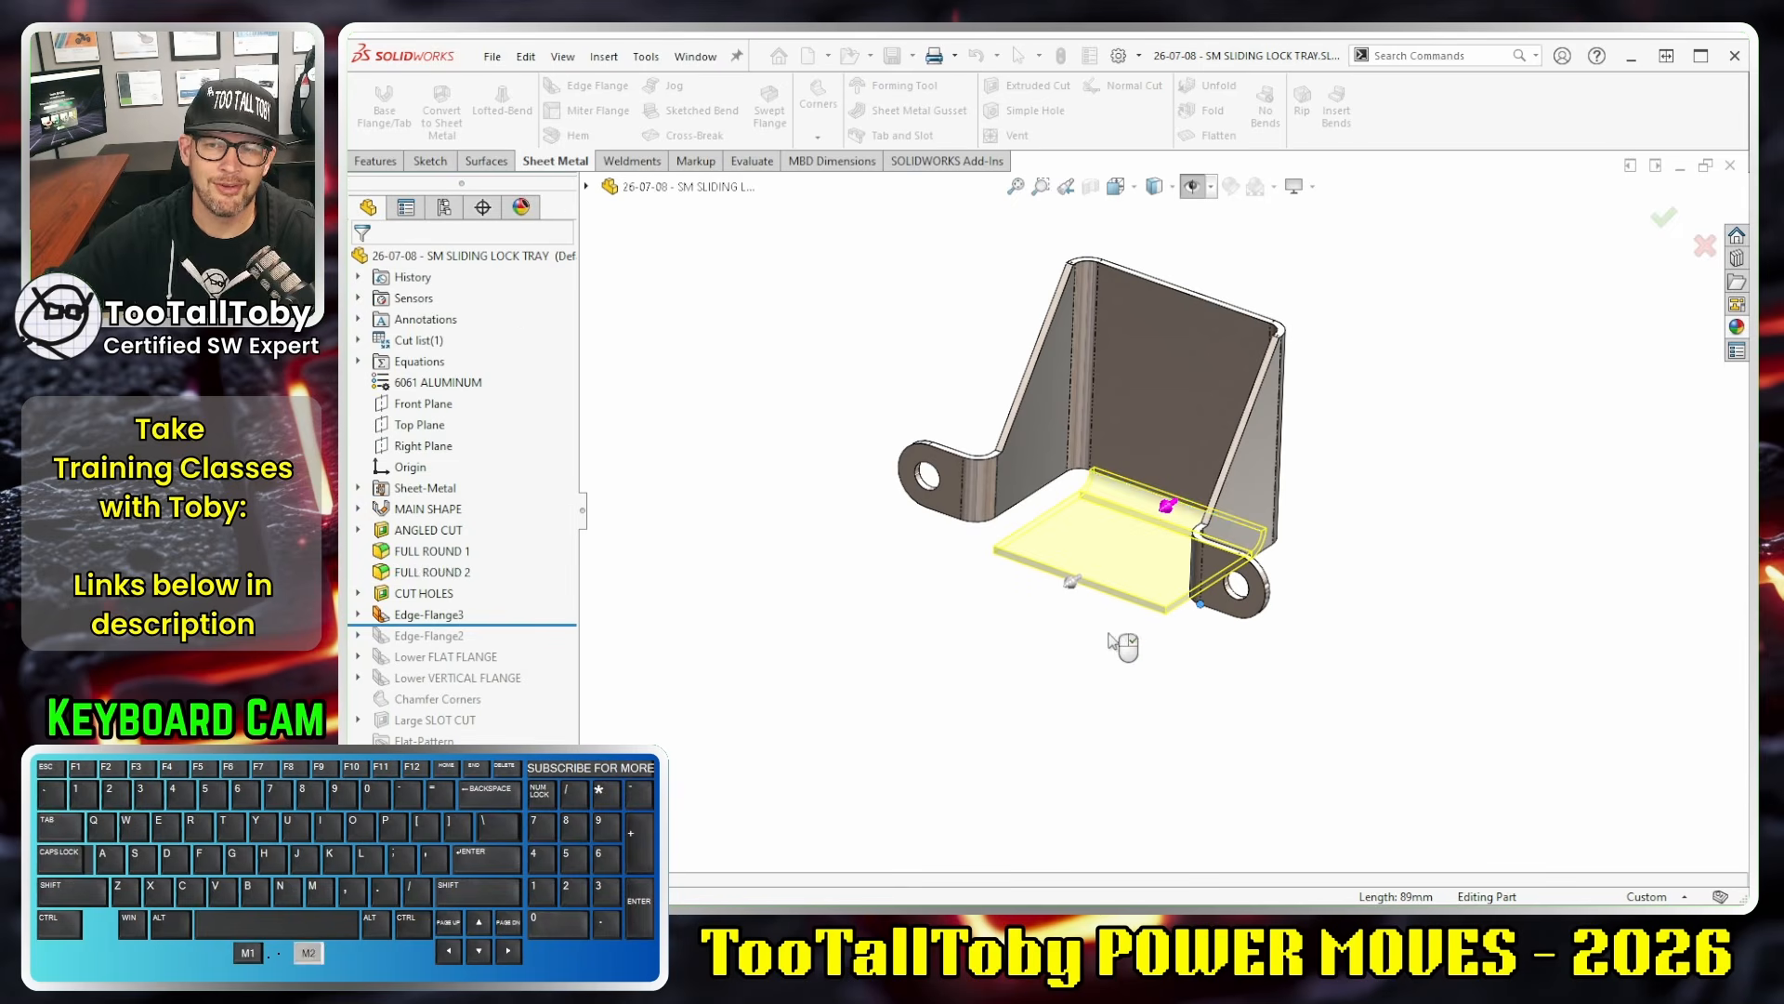